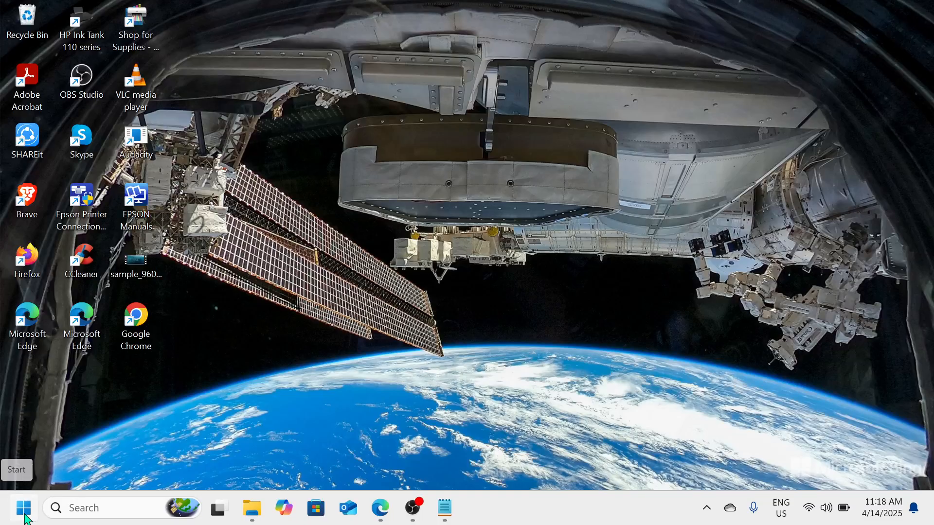
- Open the System storage page in Windows Settings and review the Storage management options, including Storage Sense and Cleanup recommendations
right_click(26, 518)
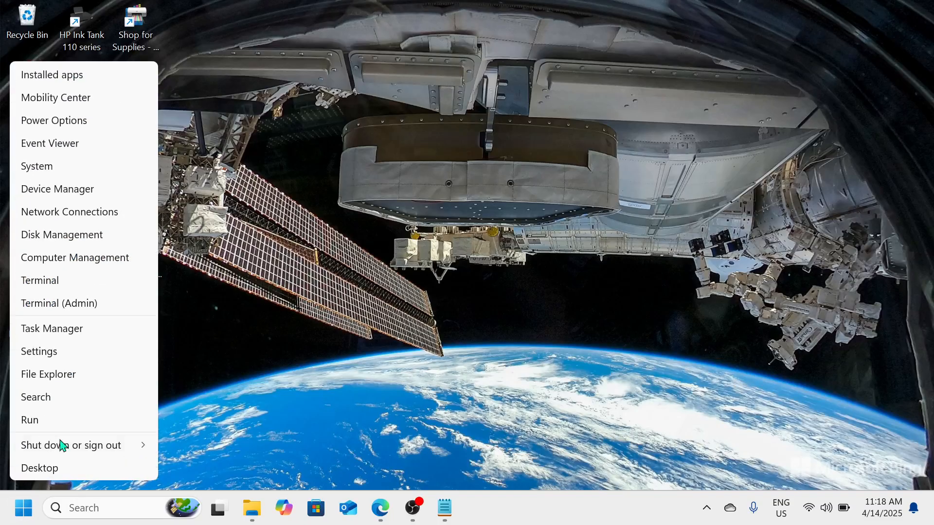
left_click(71, 352)
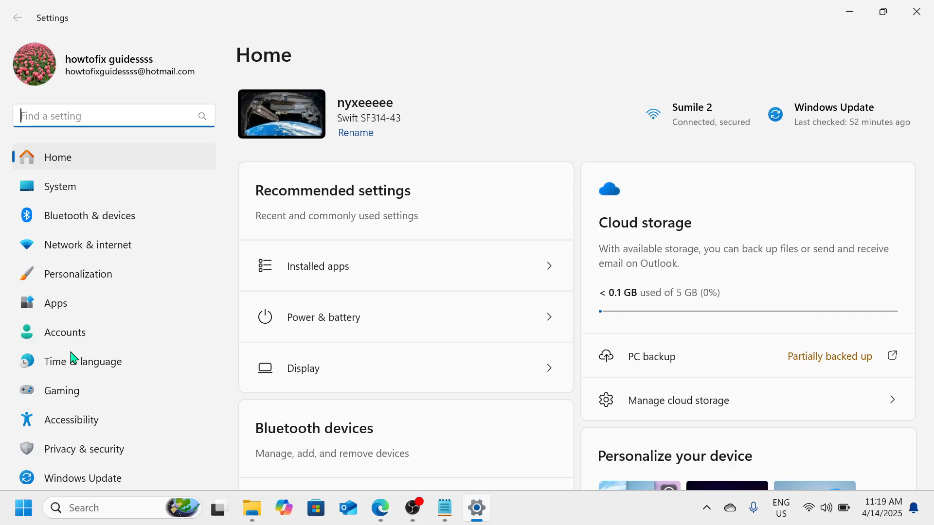
left_click(101, 189)
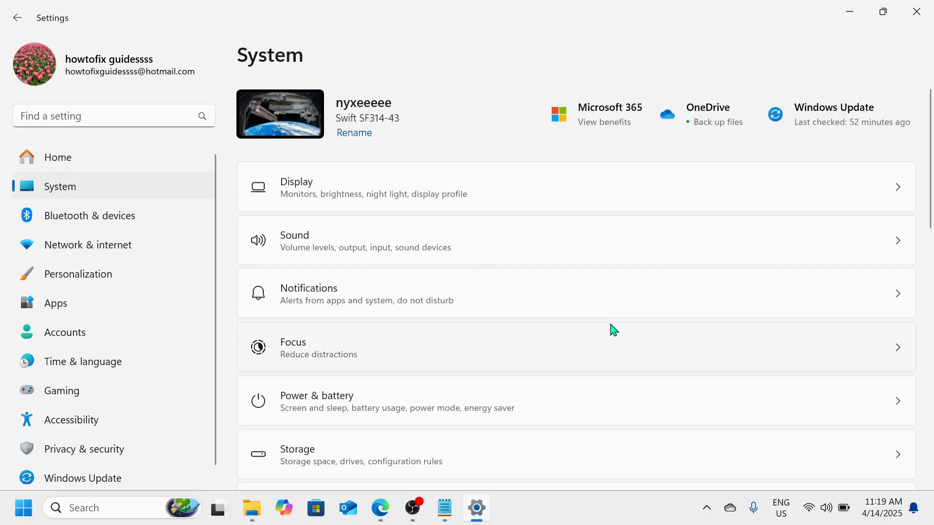
scroll(454, 393, "down", 1)
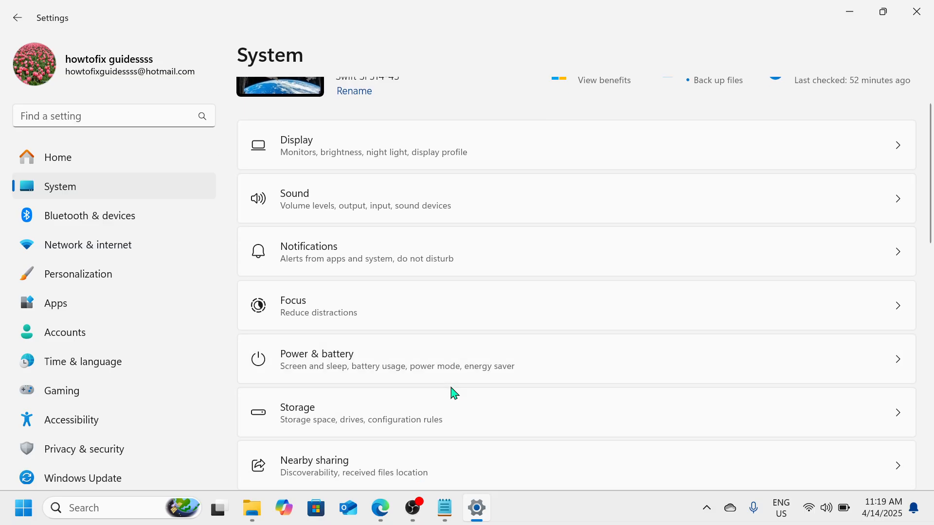
scroll(453, 393, "down", 1)
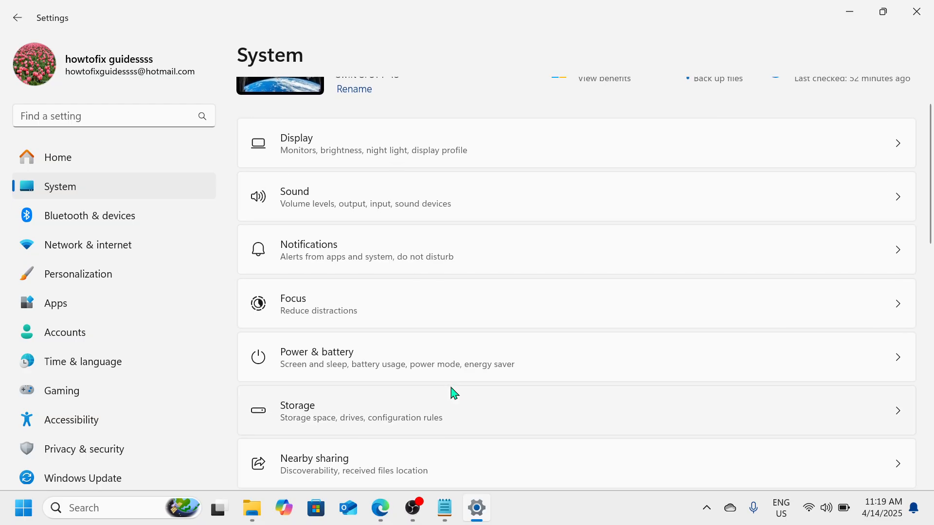
left_click(463, 419)
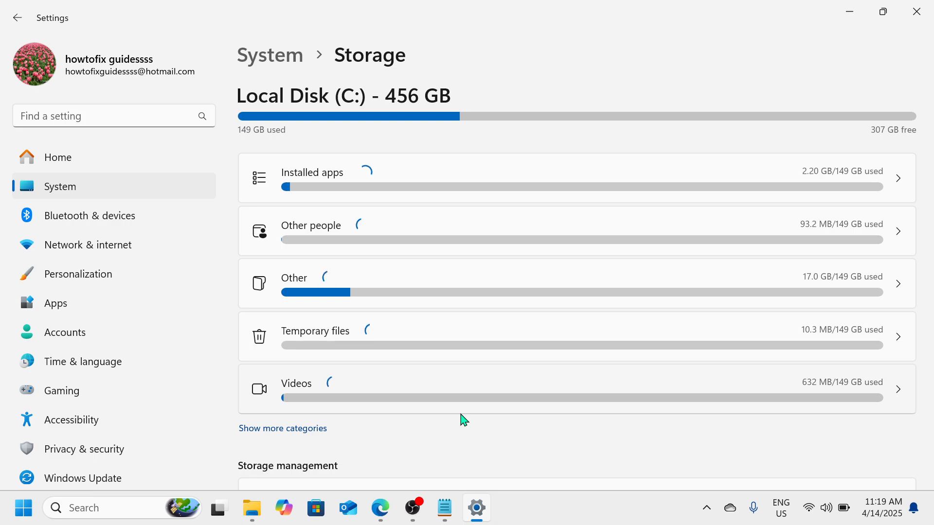
scroll(463, 419, "down", 5)
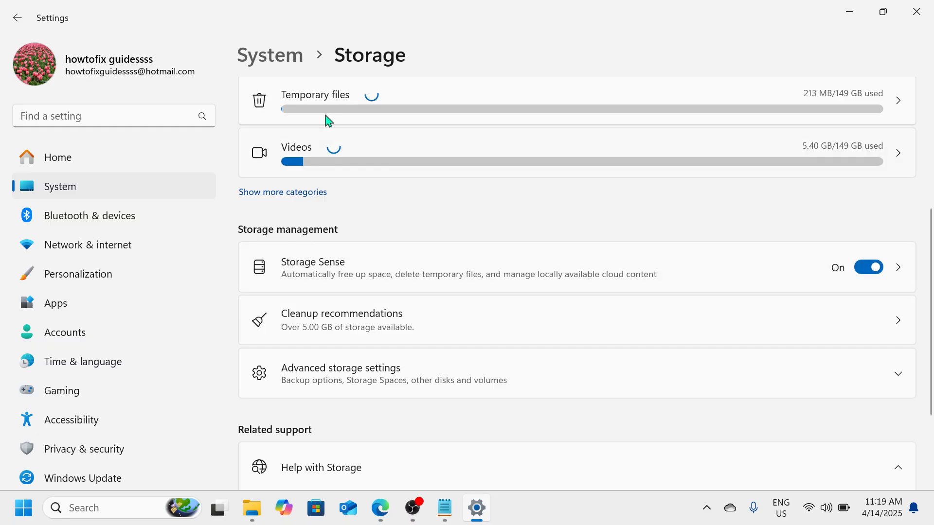
- Review the Power Mode choices for plugged in and on battery under Power & battery, then close Settings
left_click(295, 57)
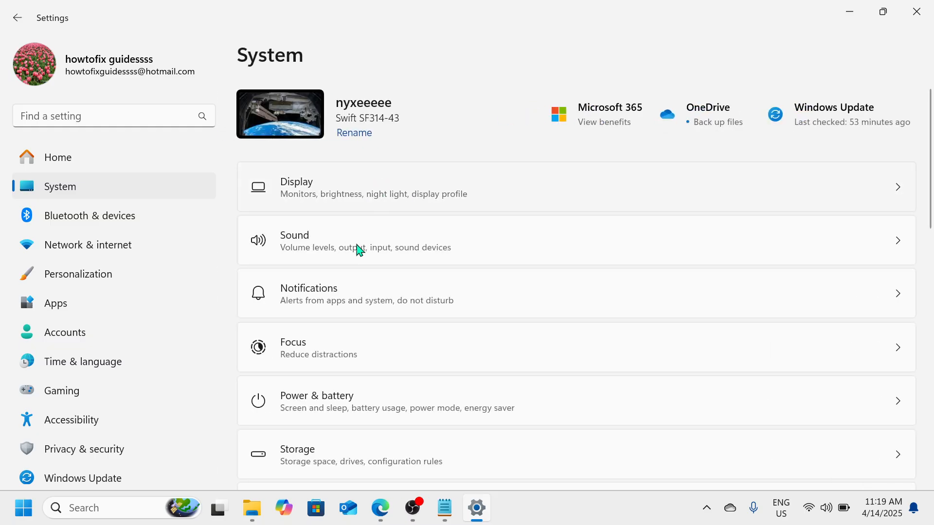
left_click(344, 419)
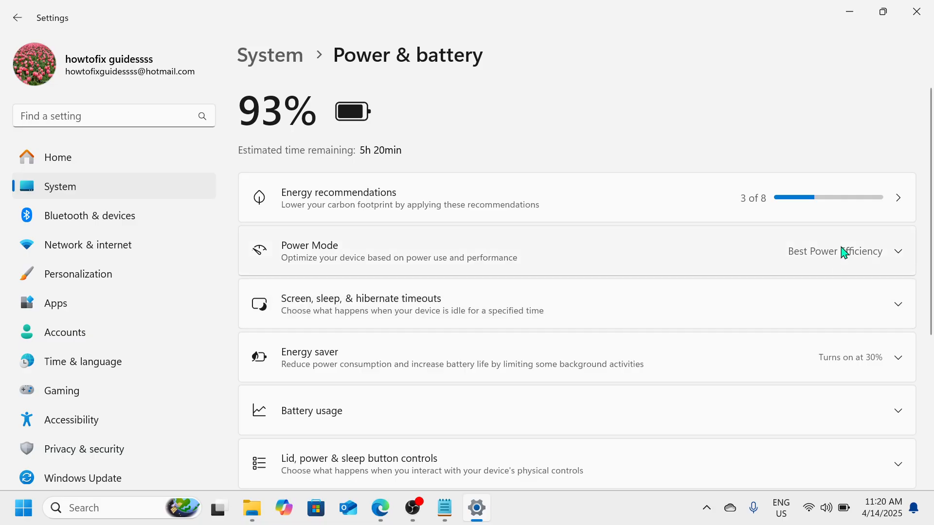
left_click(908, 261)
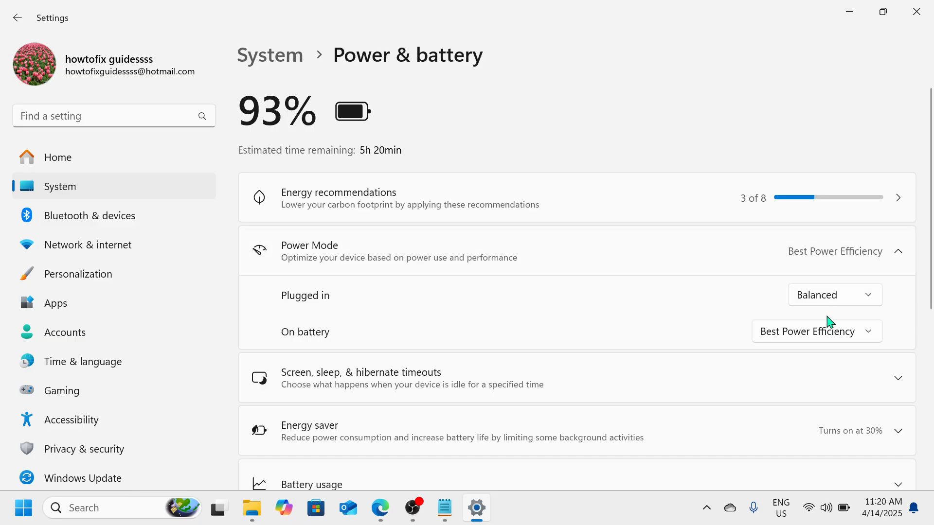
left_click(872, 295)
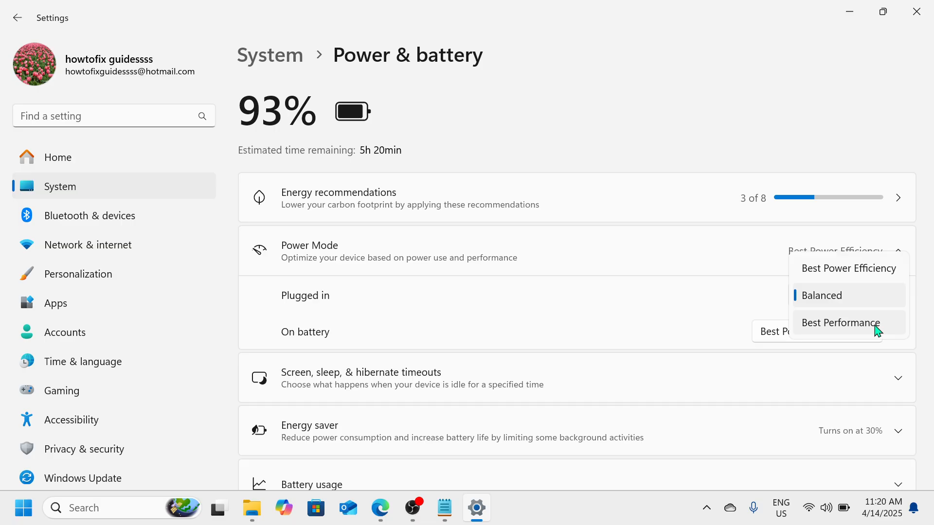
left_click(676, 295)
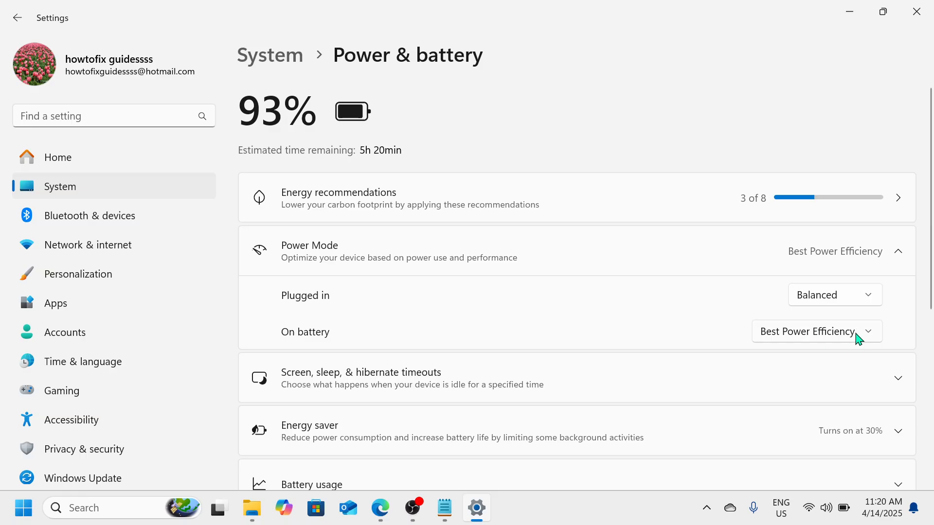
left_click(872, 334)
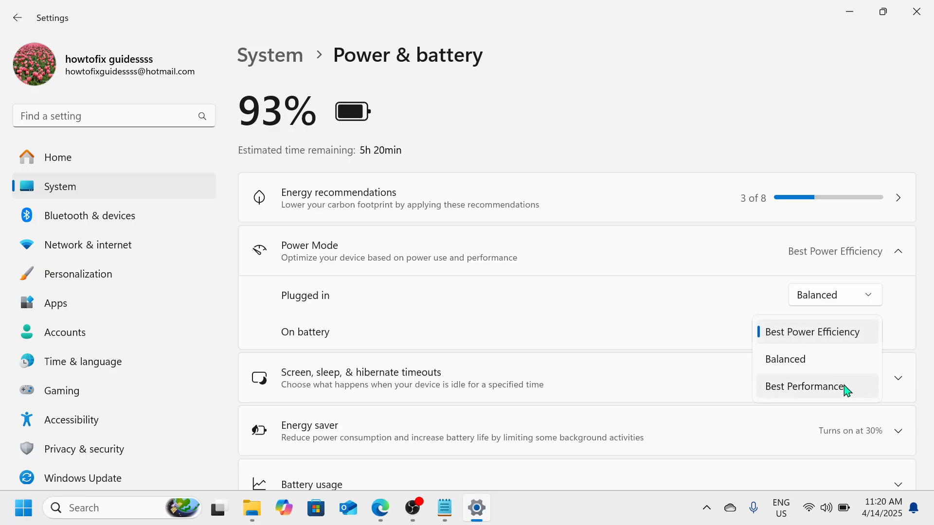
left_click(902, 328)
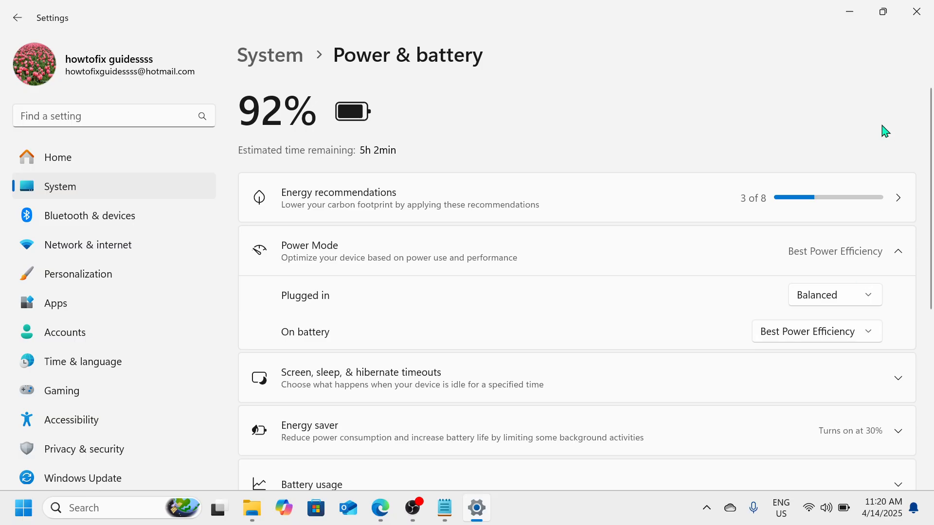
left_click(917, 6)
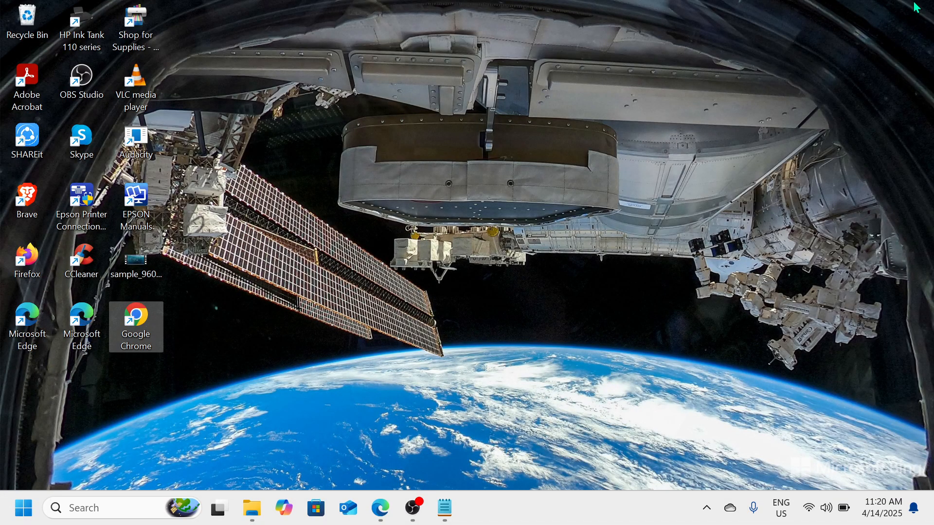
- Run services.msc to open the Windows Services console
key("super+r")
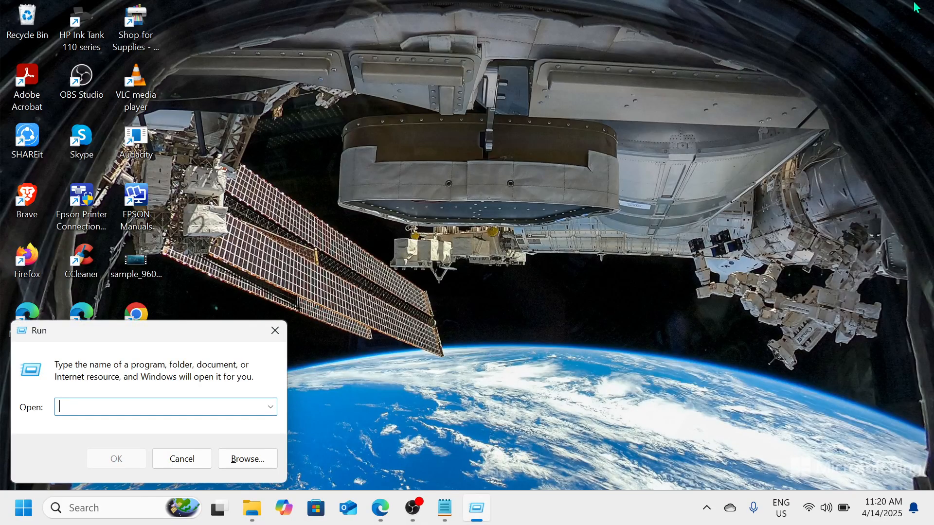
type("s")
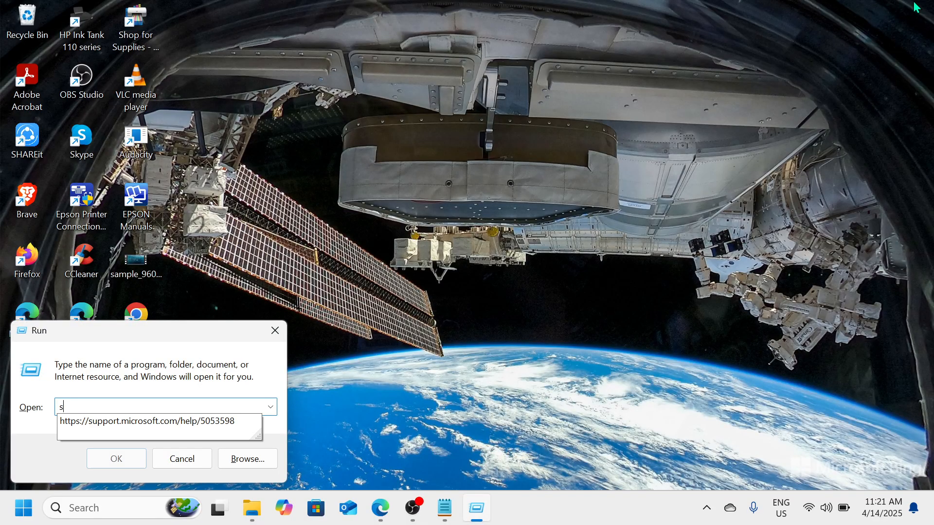
type("ervices")
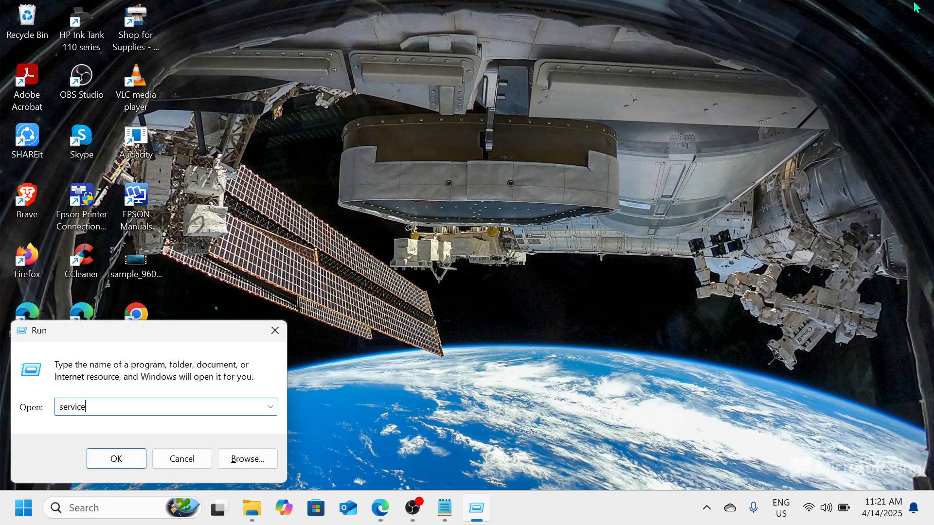
type(".msc")
key("Return")
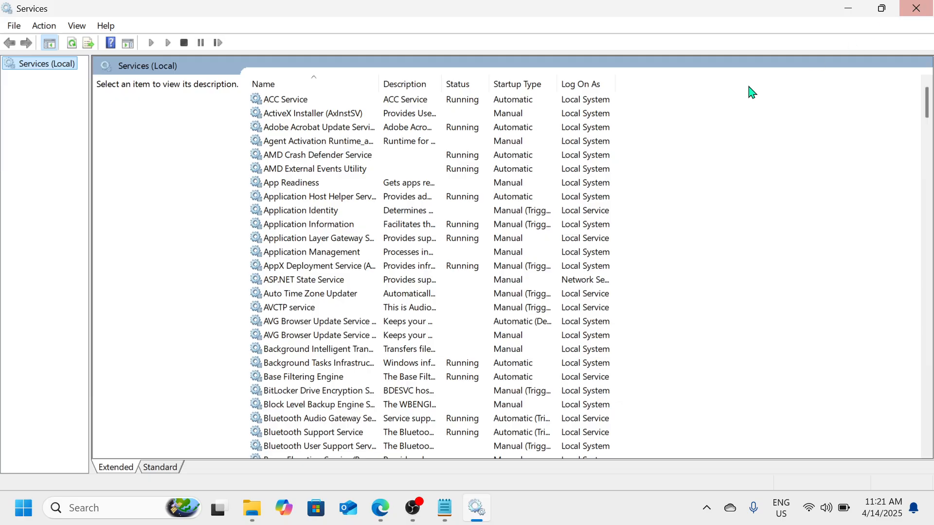
left_click(287, 157)
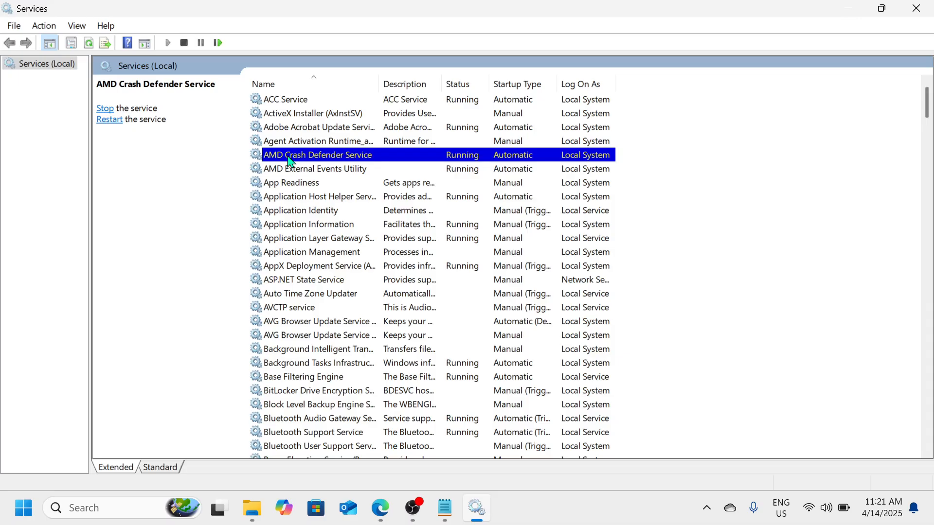
right_click(290, 161)
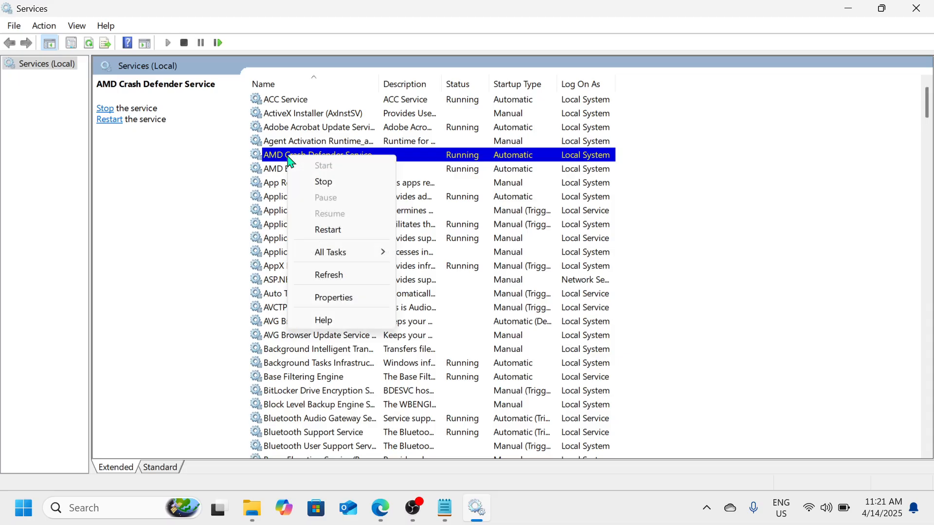
left_click(210, 176)
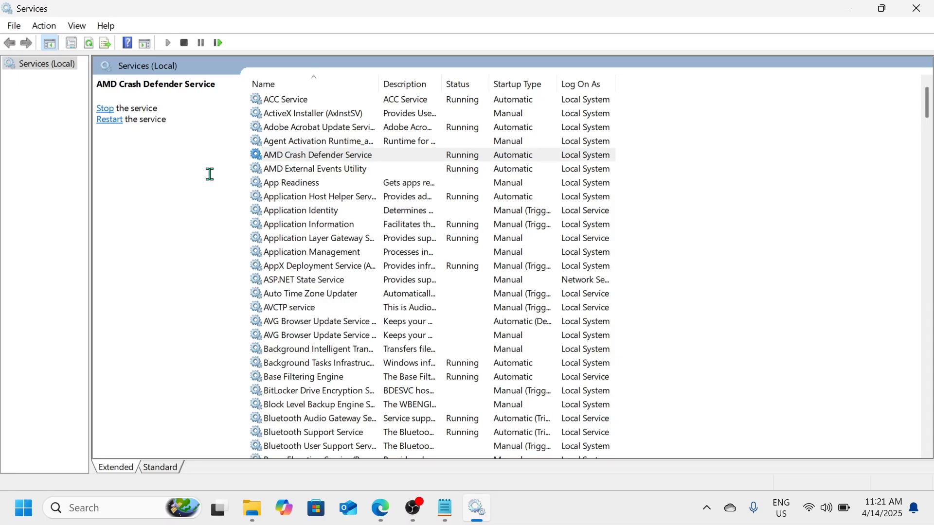
- Try setting the Connected User Experiences and Telemetry service's startup type to Disabled, closing its properties without applying
left_click(338, 156)
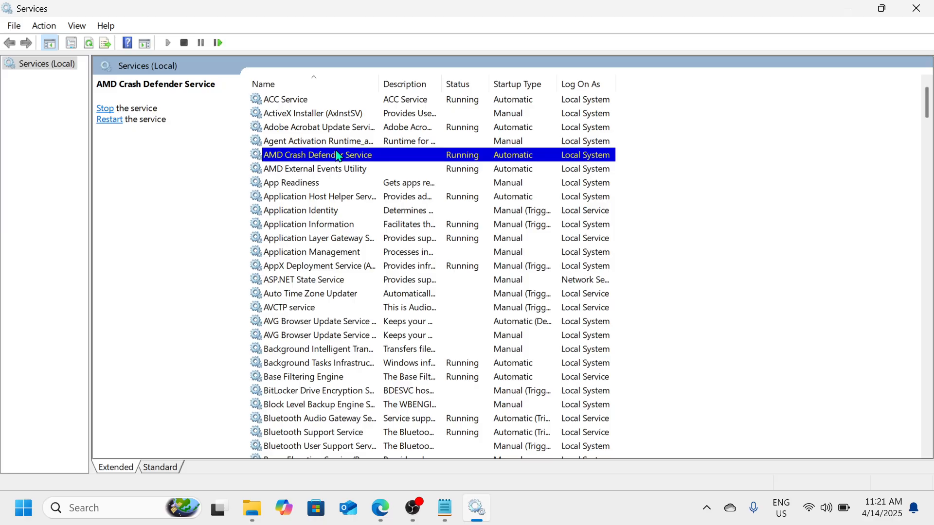
key("c")
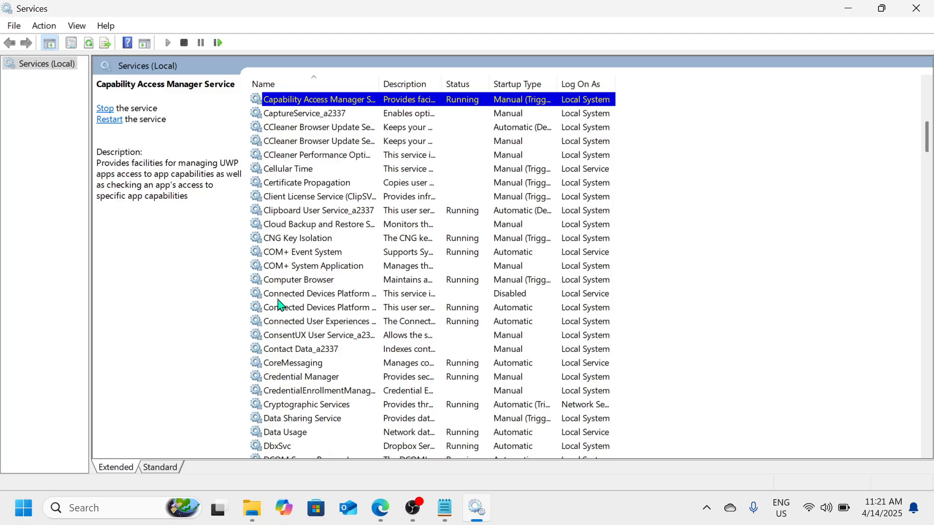
scroll(299, 341, "down", 1)
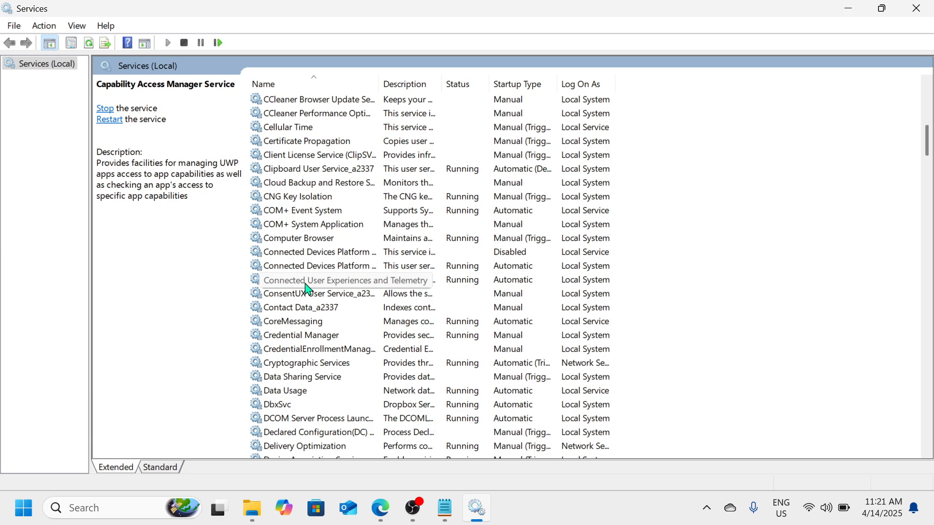
left_click(464, 281)
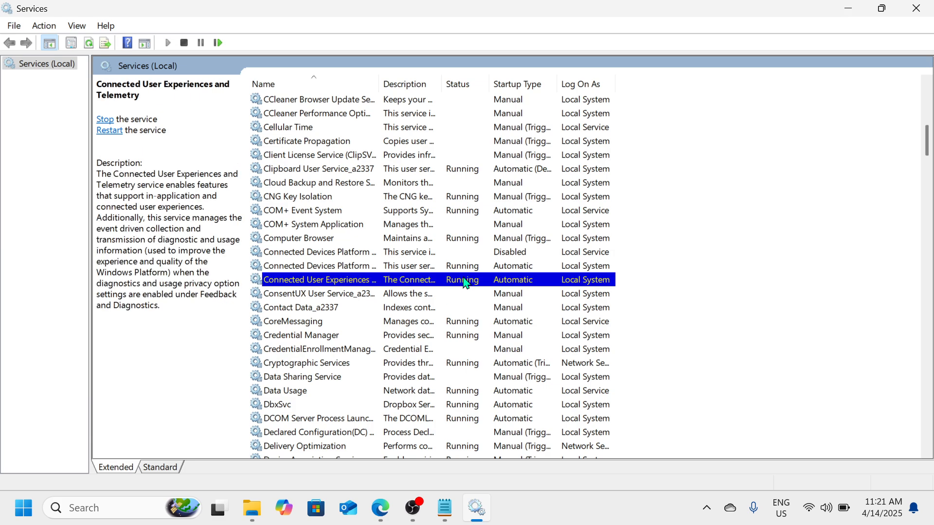
right_click(378, 285)
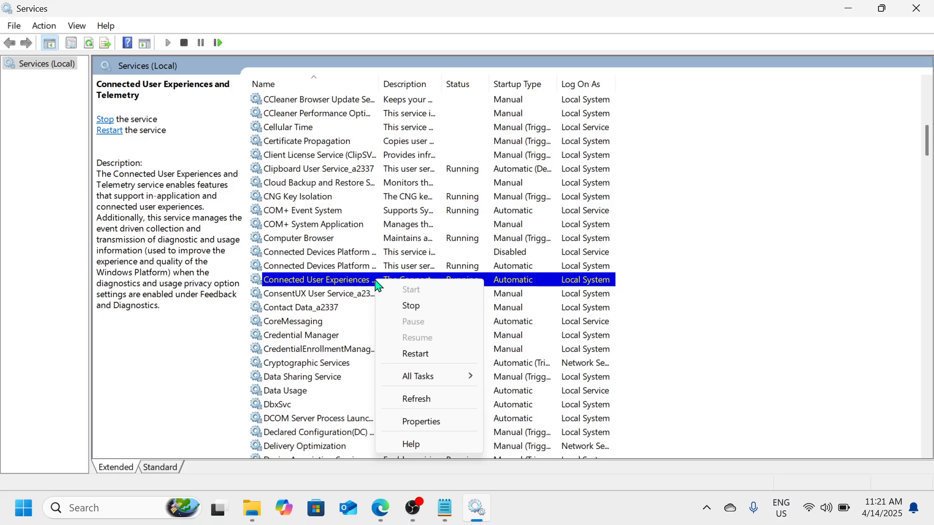
left_click(433, 422)
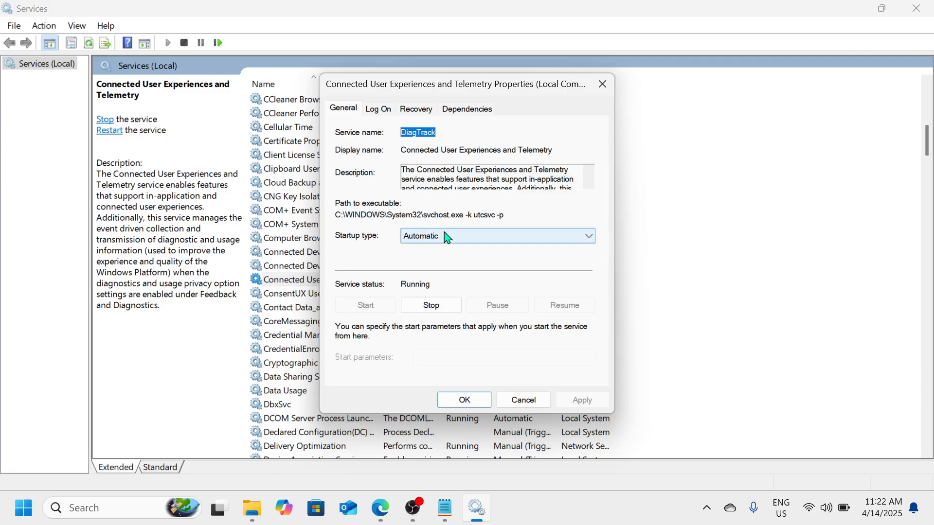
left_click(589, 239)
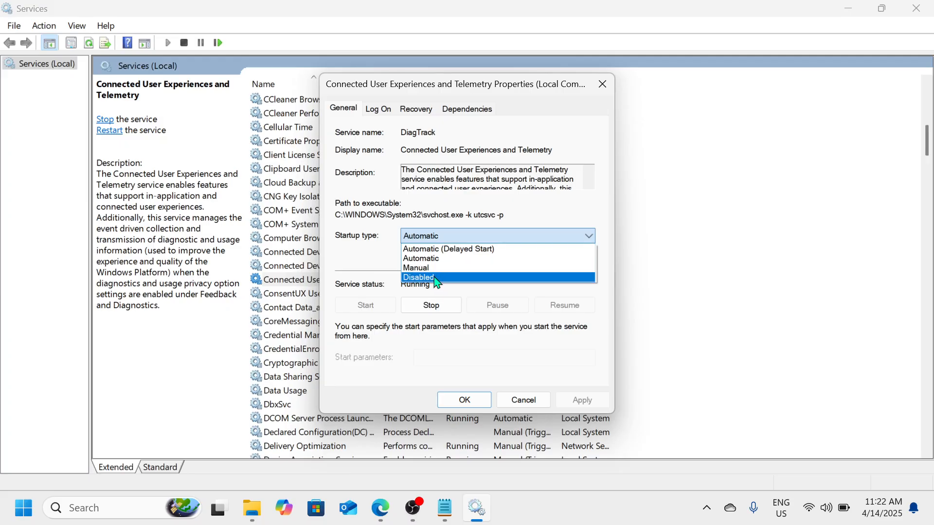
left_click(481, 278)
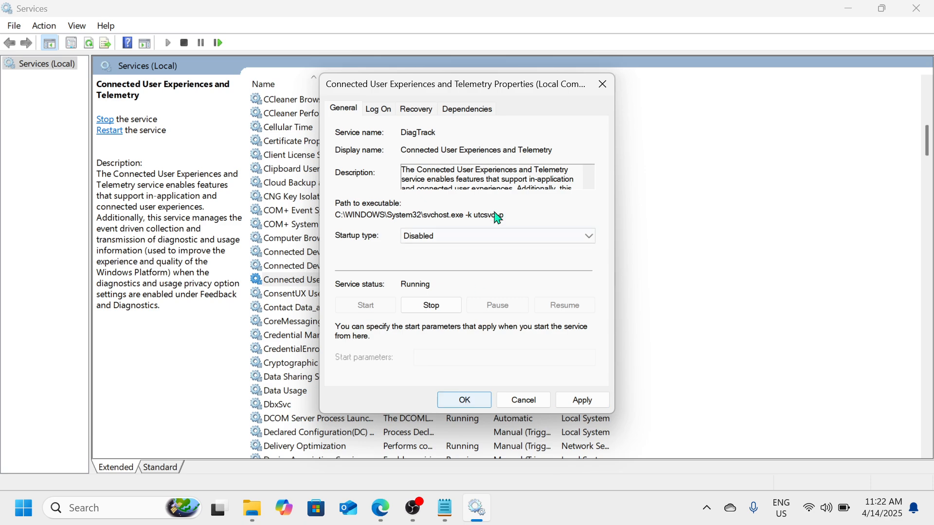
left_click(602, 86)
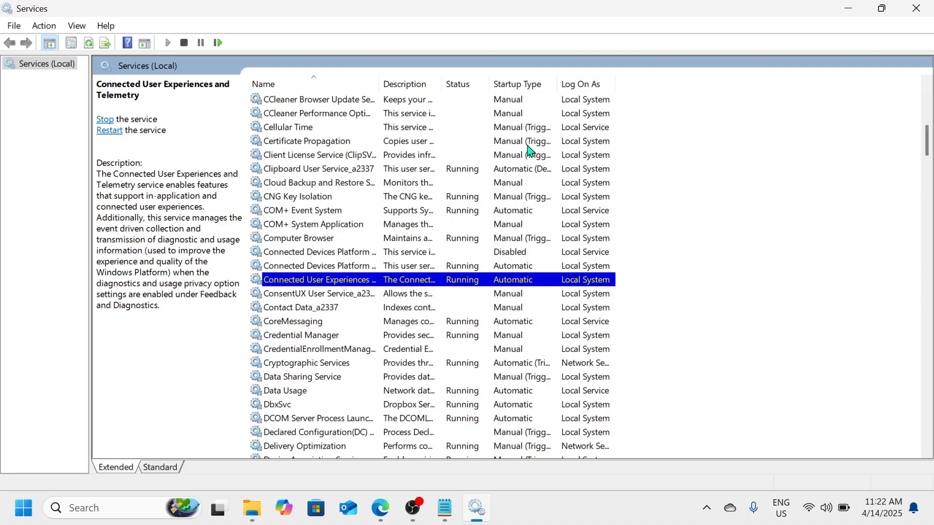
- Try setting the Remote Desktop Services startup type to Disabled, closing its properties without applying, and close the Services console
key("r")
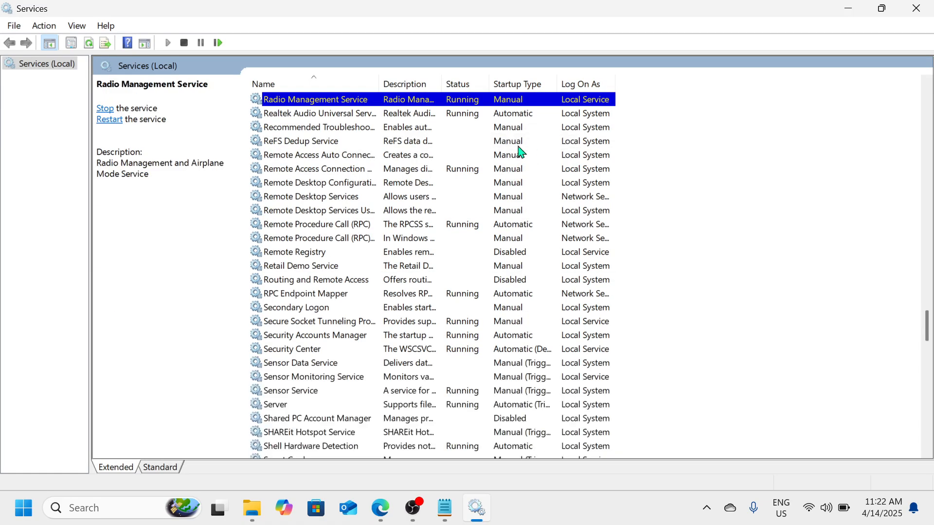
left_click(343, 199)
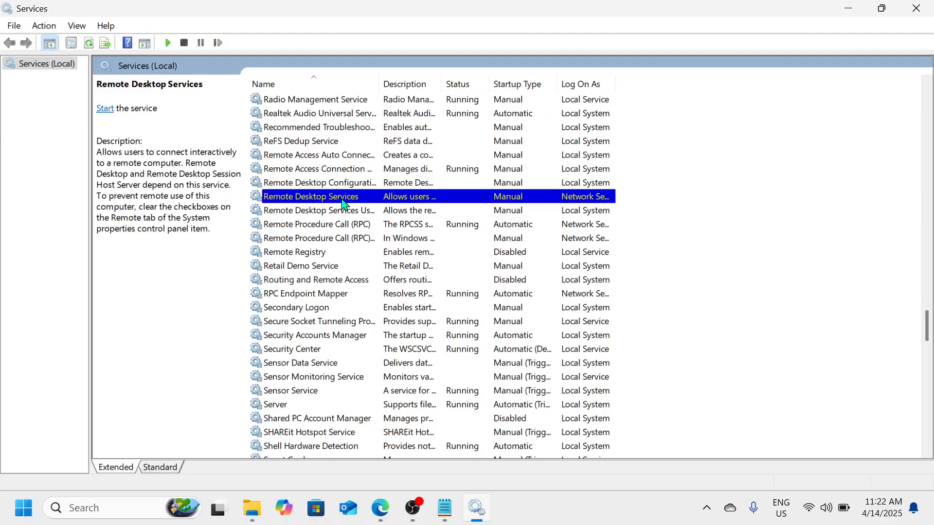
right_click(343, 203)
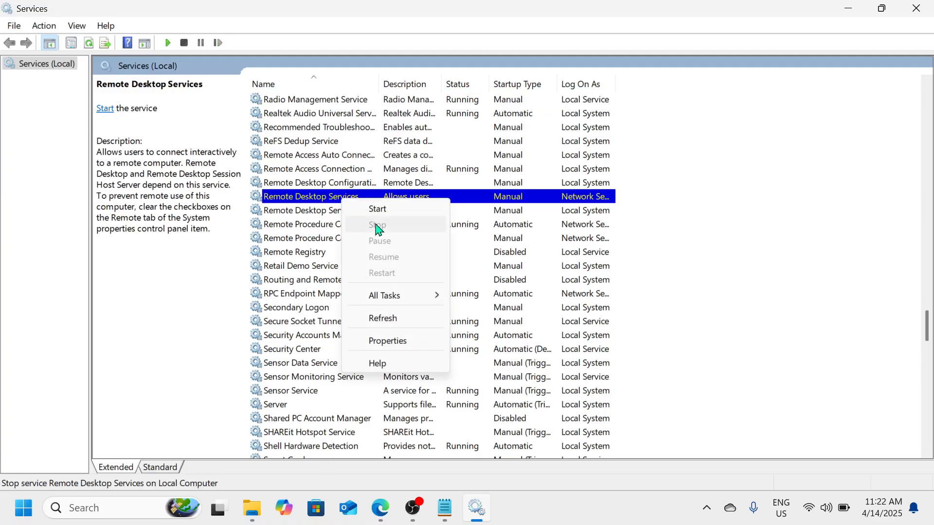
left_click(388, 341)
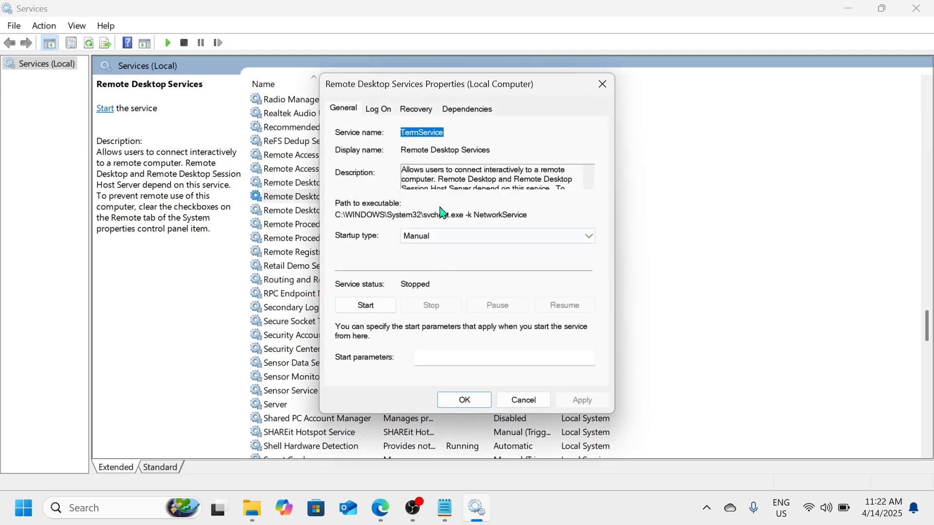
left_click(442, 237)
left_click(441, 277)
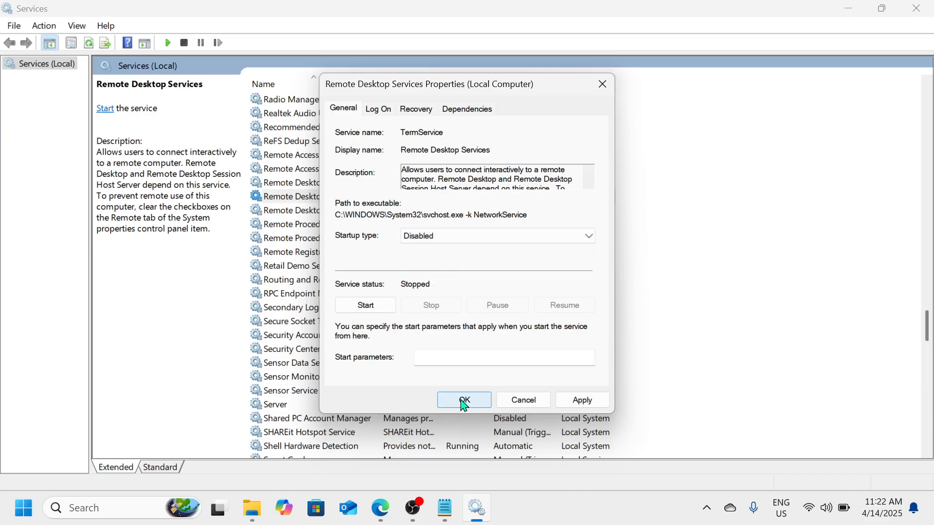
left_click(603, 89)
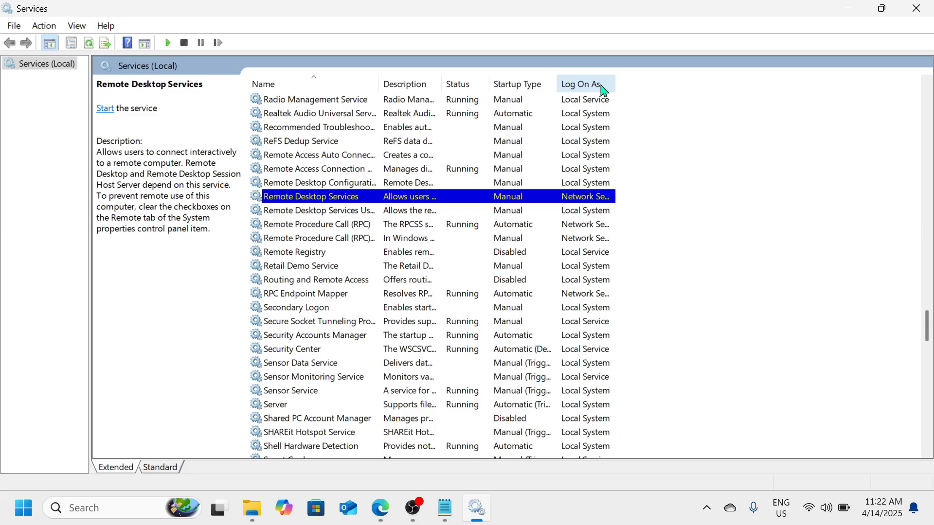
scroll(371, 404, "down", 2)
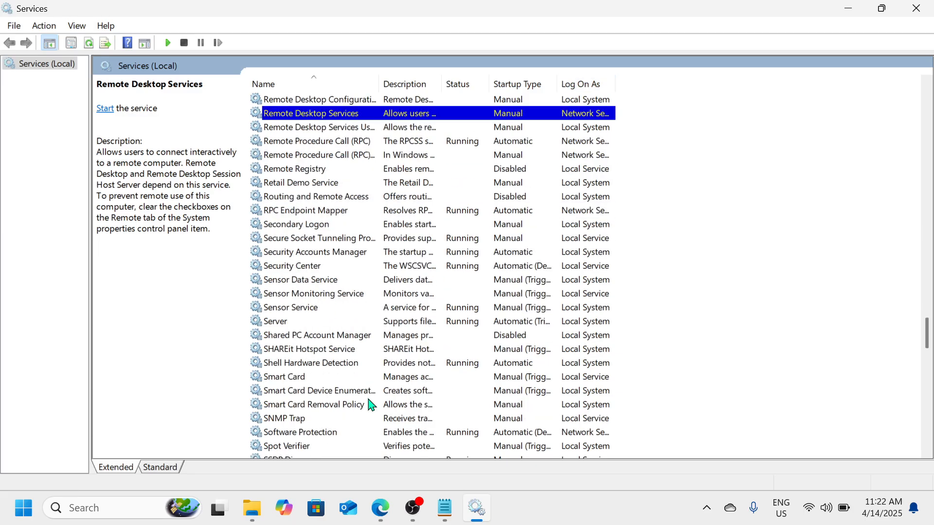
scroll(371, 405, "up", 3)
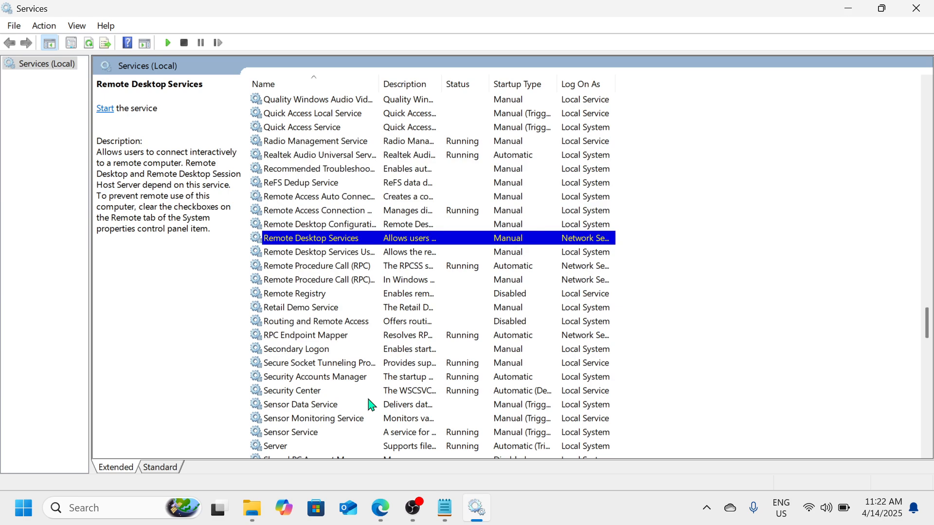
left_click(928, 9)
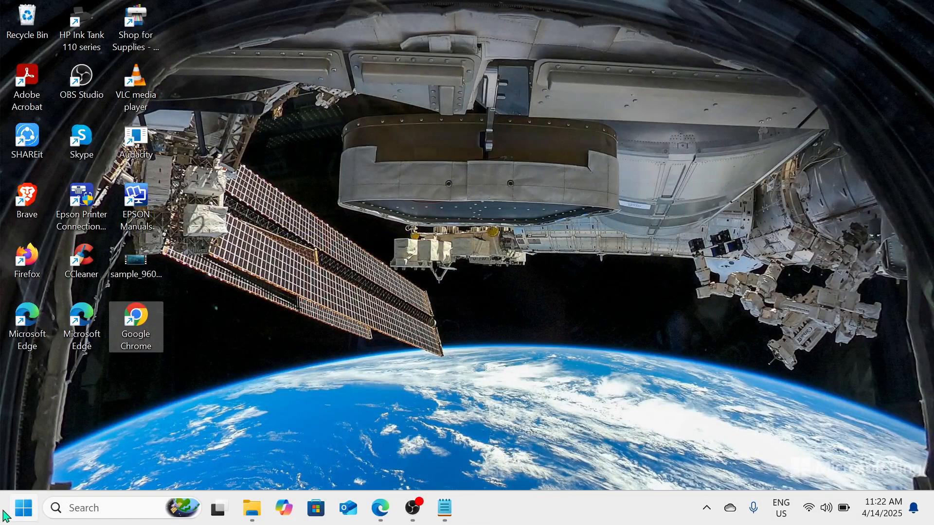
- Open Windows Settings, look through the Accessibility options, and open the Visual effects page
left_click(21, 516)
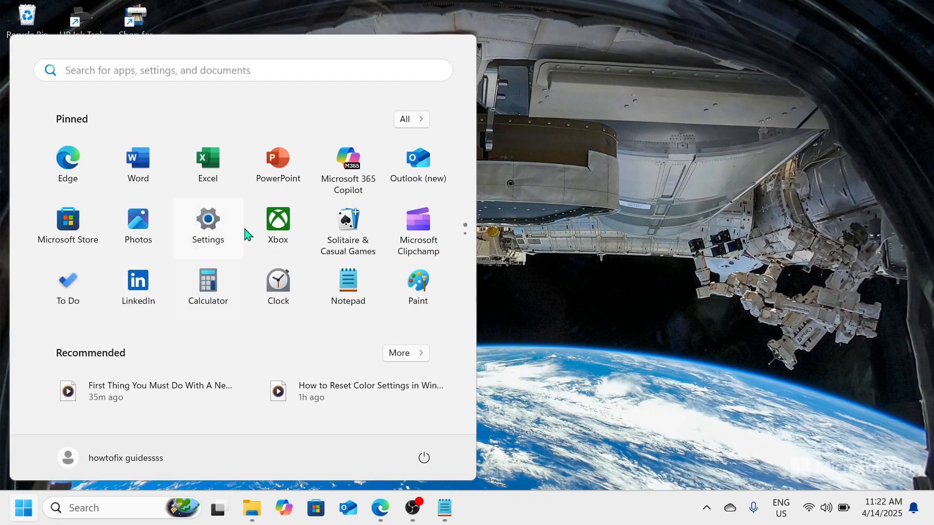
left_click(208, 225)
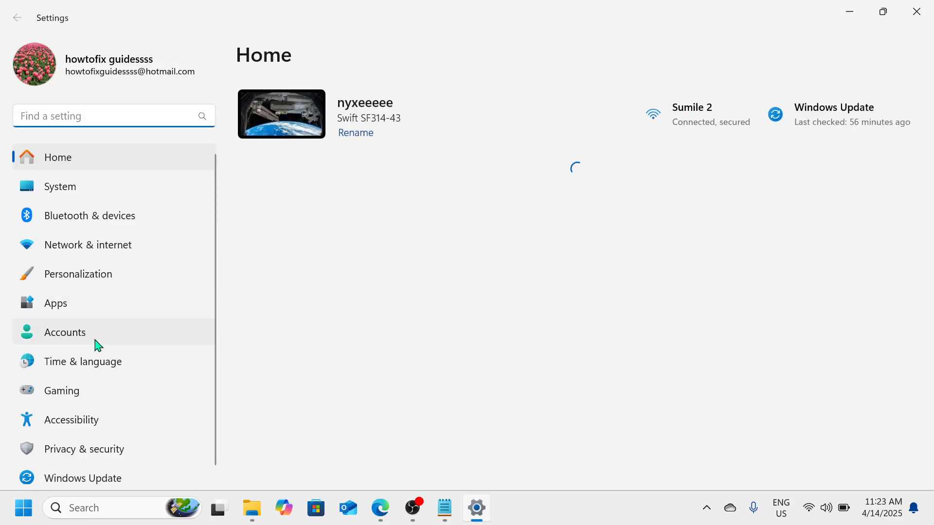
left_click(90, 427)
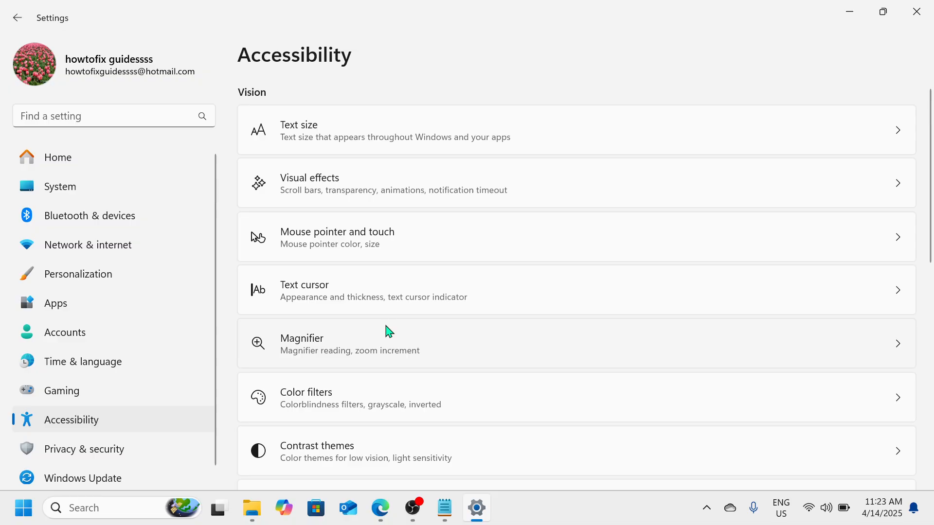
scroll(389, 332, "down", 5)
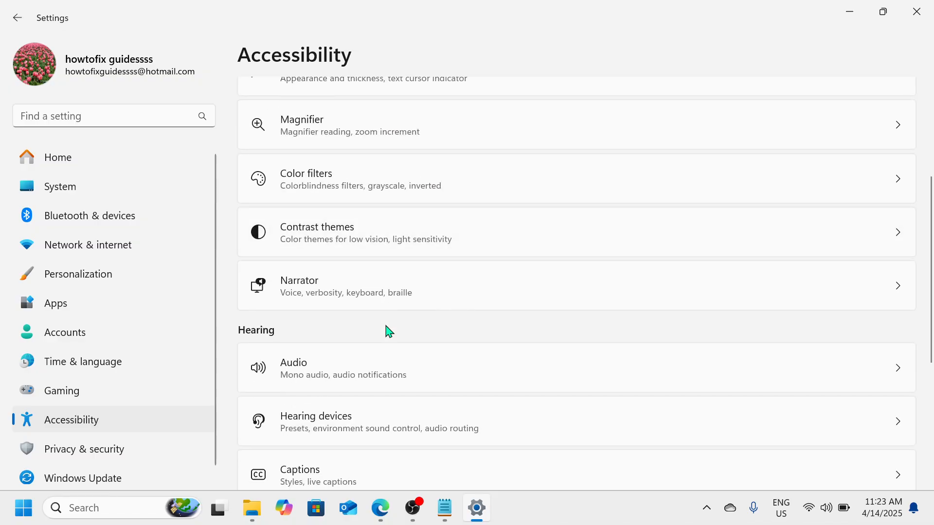
scroll(388, 331, "down", 5)
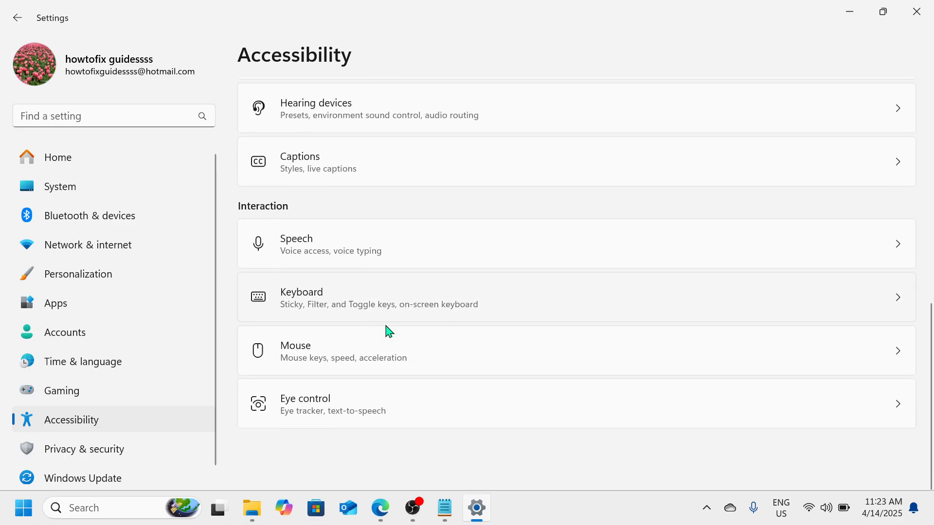
scroll(388, 332, "up", 10)
scroll(389, 331, "down", 1)
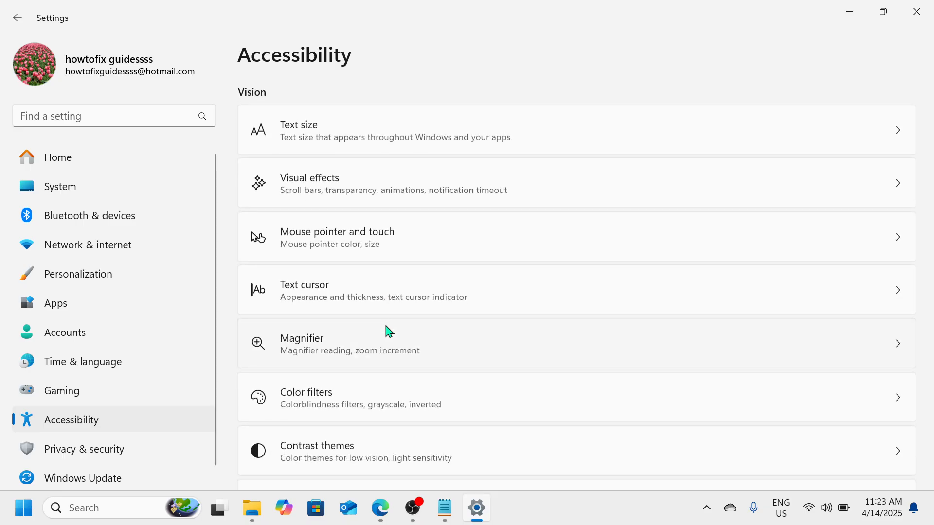
left_click(388, 185)
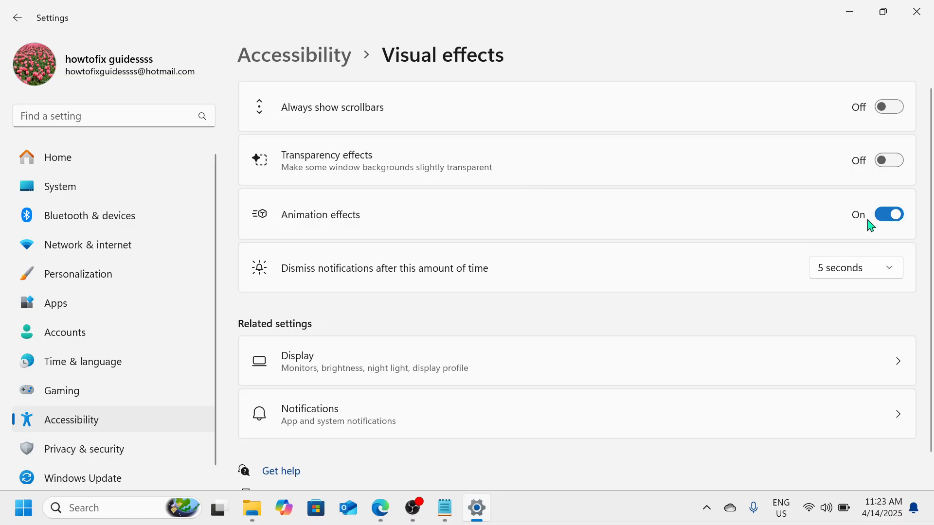
- Try turning Animation effects off, switch them back on, and close Settings
left_click(892, 218)
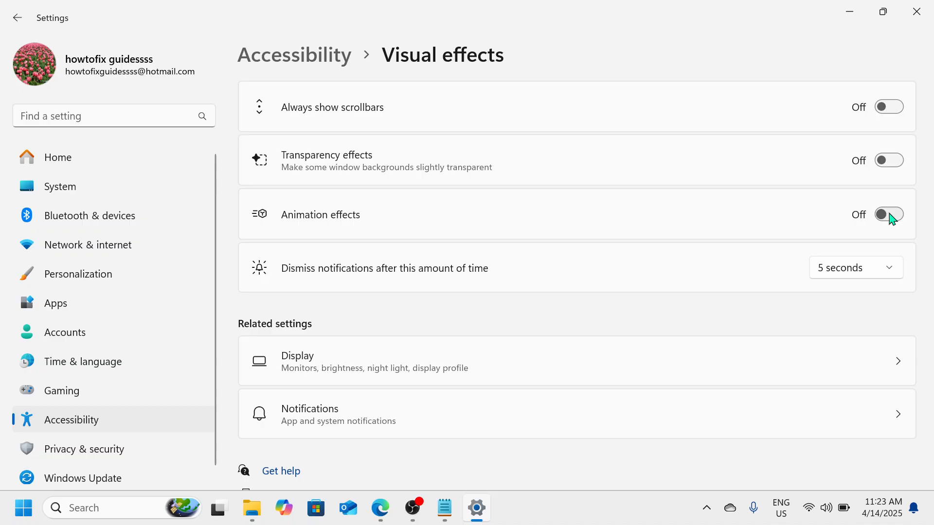
left_click(892, 219)
left_click(927, 10)
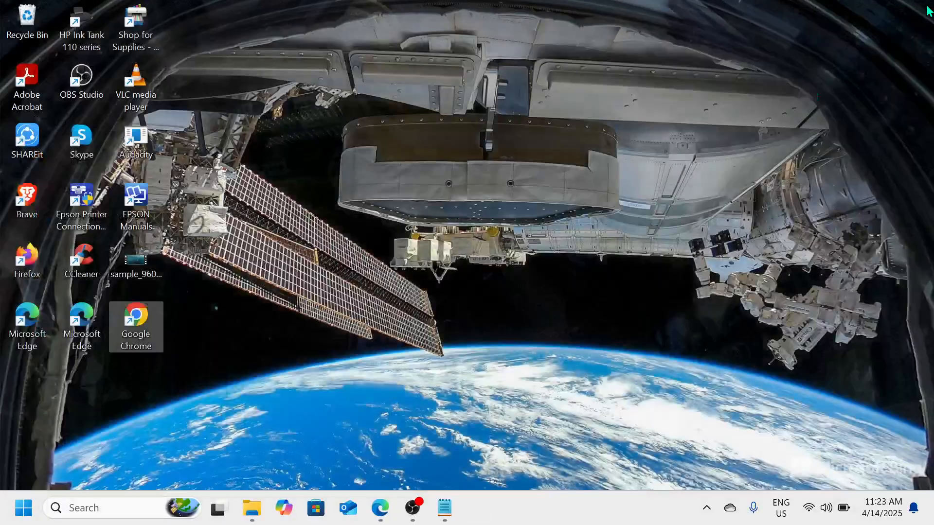
- Open Task Manager maximized and review the Startup apps list sorted by status, with enabled apps first
right_click(589, 507)
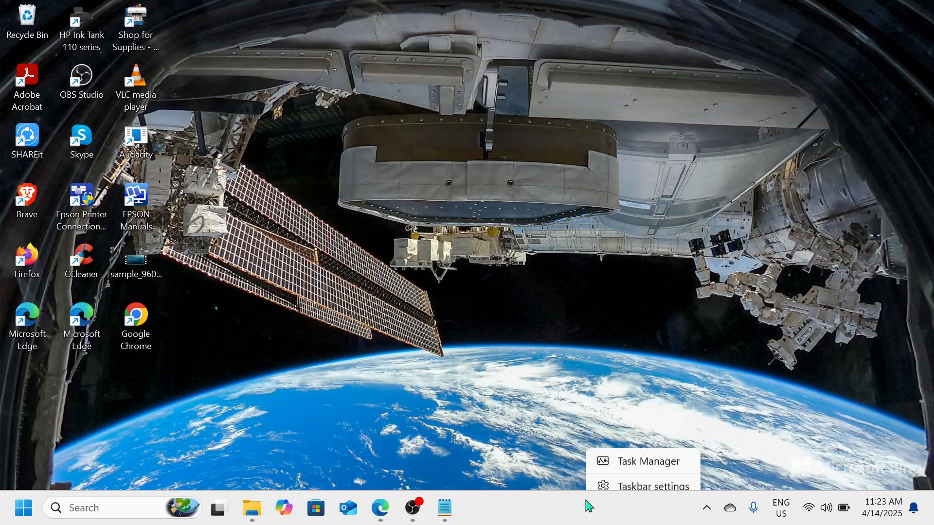
left_click(647, 461)
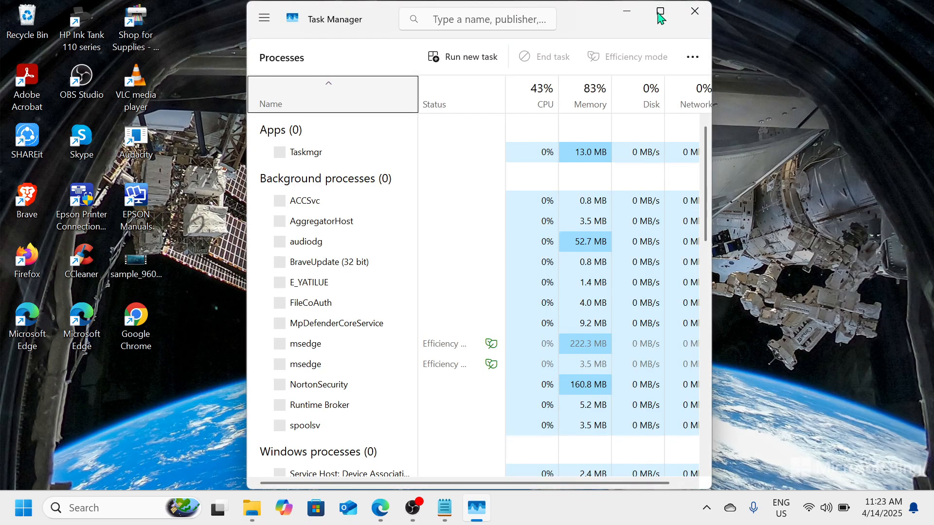
left_click(659, 11)
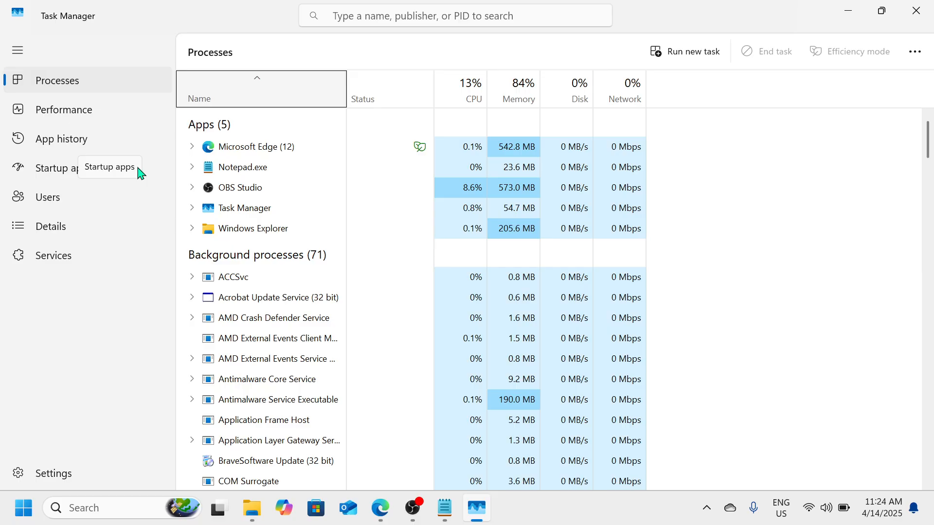
left_click(59, 170)
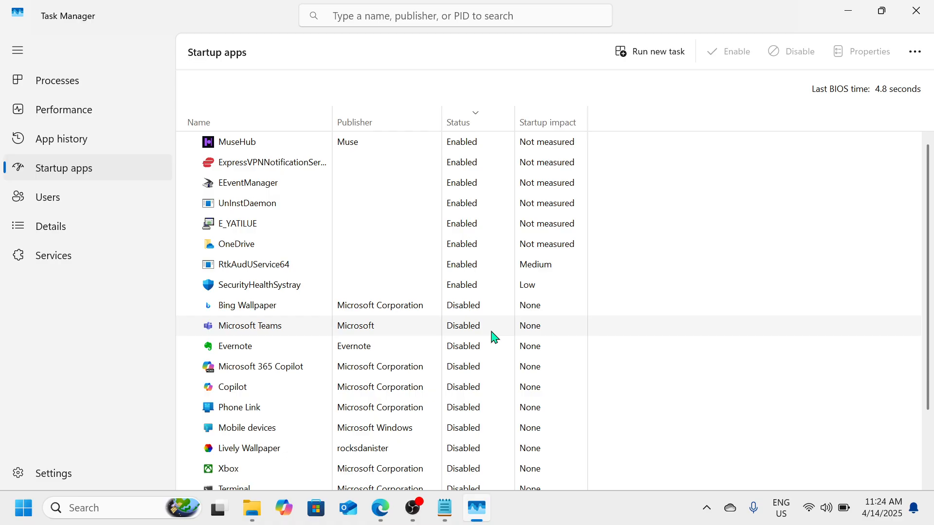
left_click(477, 122)
left_click(479, 123)
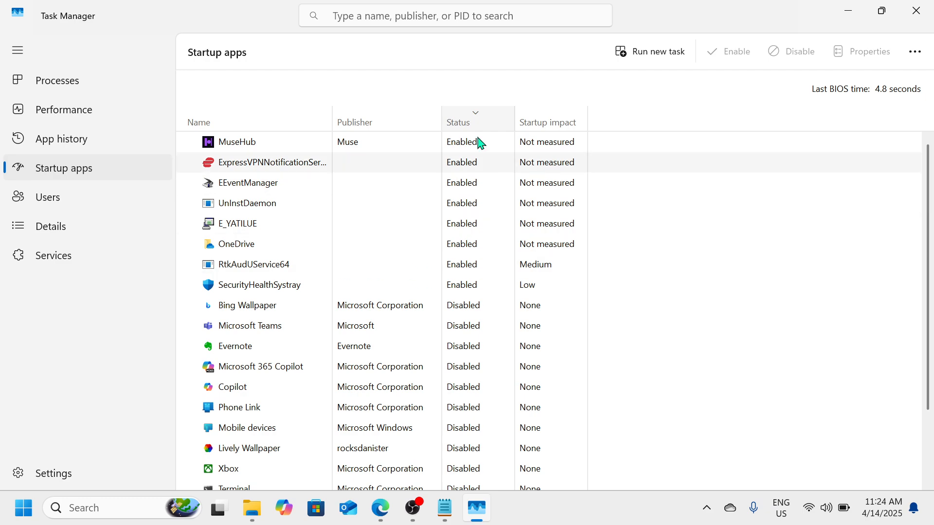
- View the available actions for the RtkAudUService64 startup app without choosing any, and close Task Manager
right_click(362, 270)
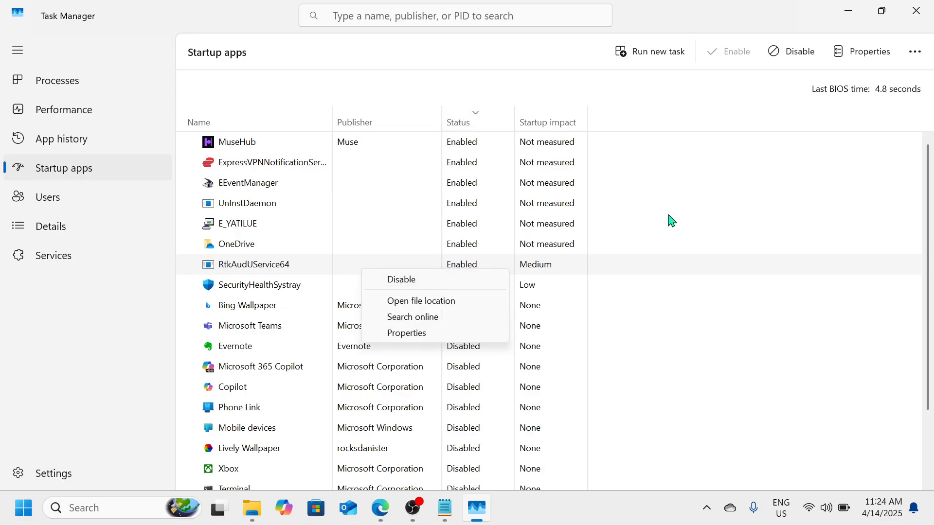
left_click(713, 253)
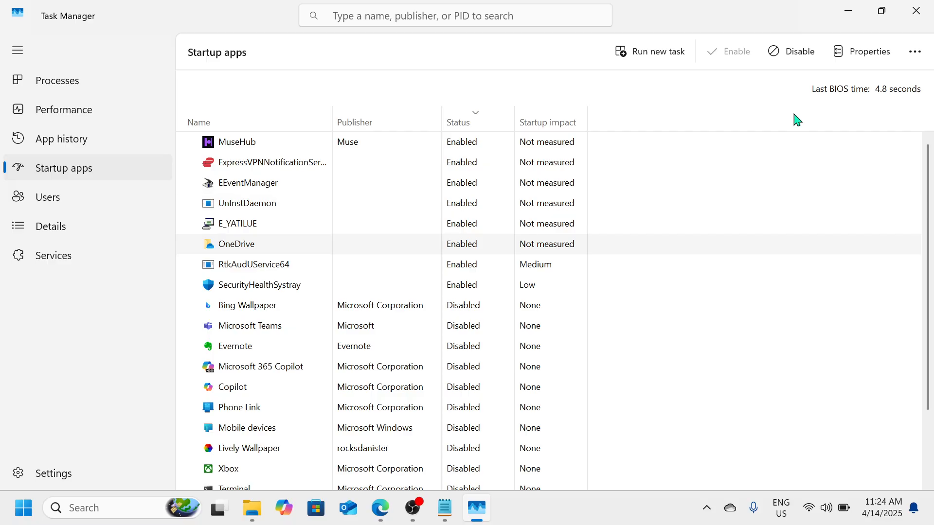
left_click(930, 7)
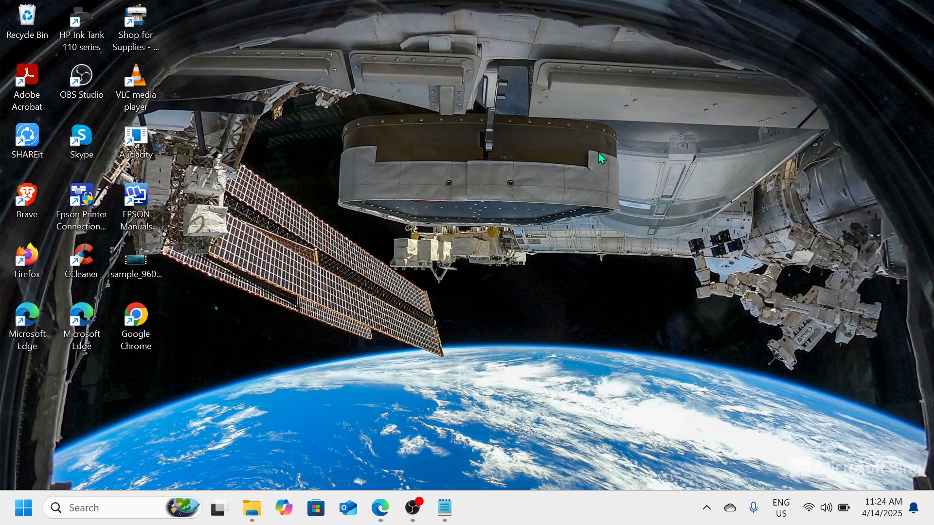
- Run cleanmgr to open Disk Cleanup for Local Disk (C:)
key("super+r")
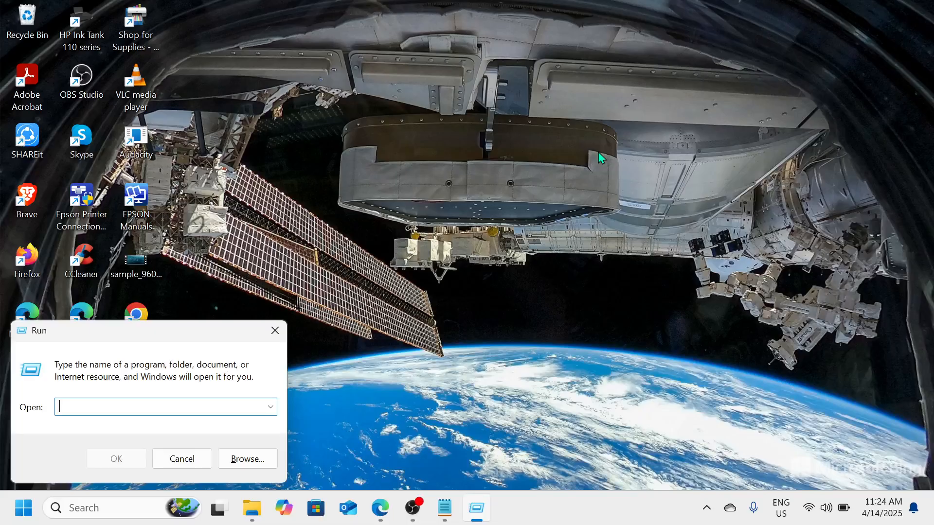
type("cleanmgr")
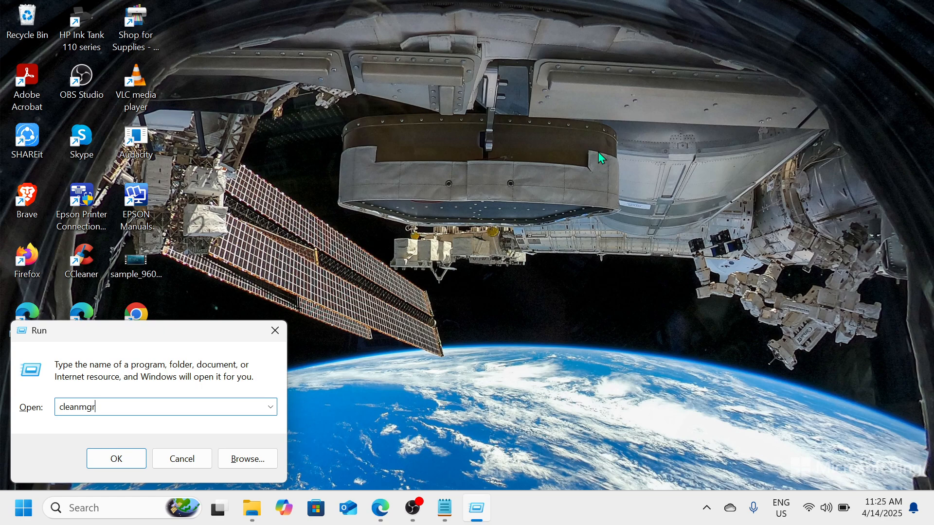
key("Return")
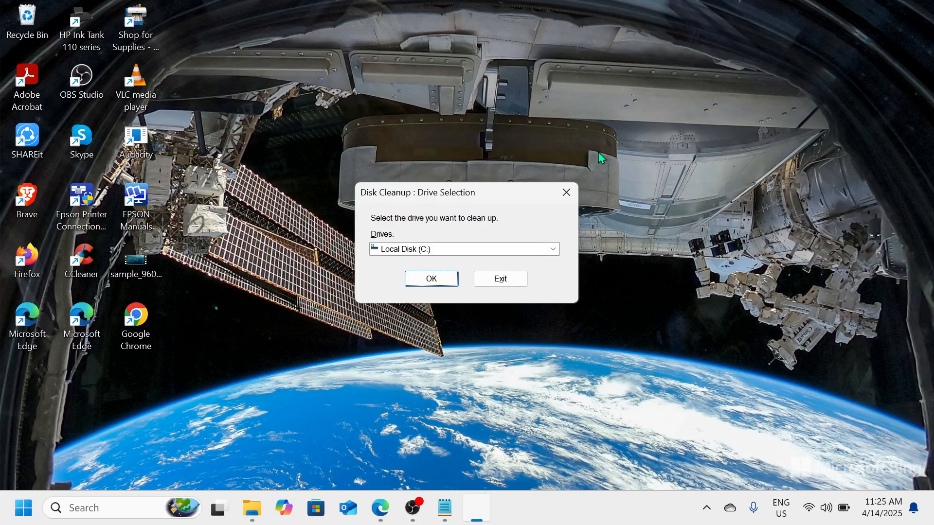
key("Return")
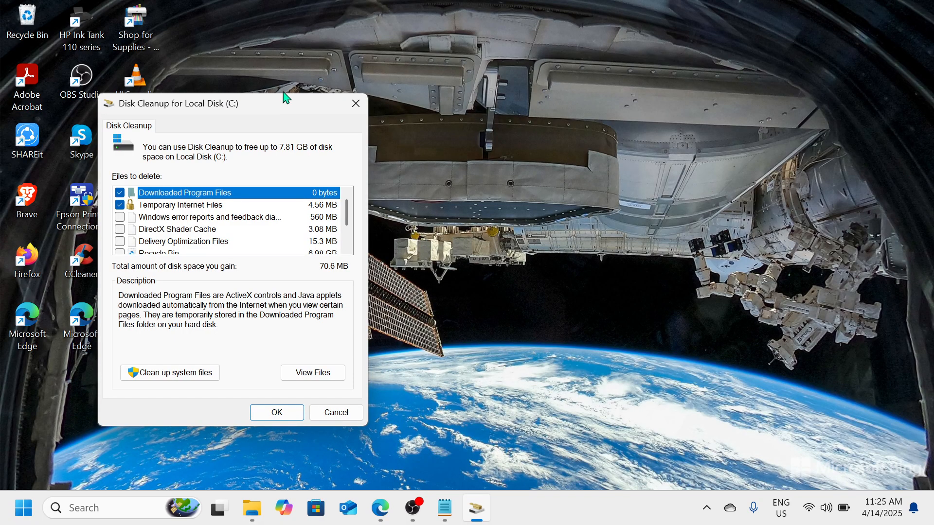
- Try adding Windows error reports, DirectX Shader Cache and Delivery Optimization Files to the cleanup, cancelling the deletion and closing Disk Cleanup
left_click_drag(293, 104, 572, 109)
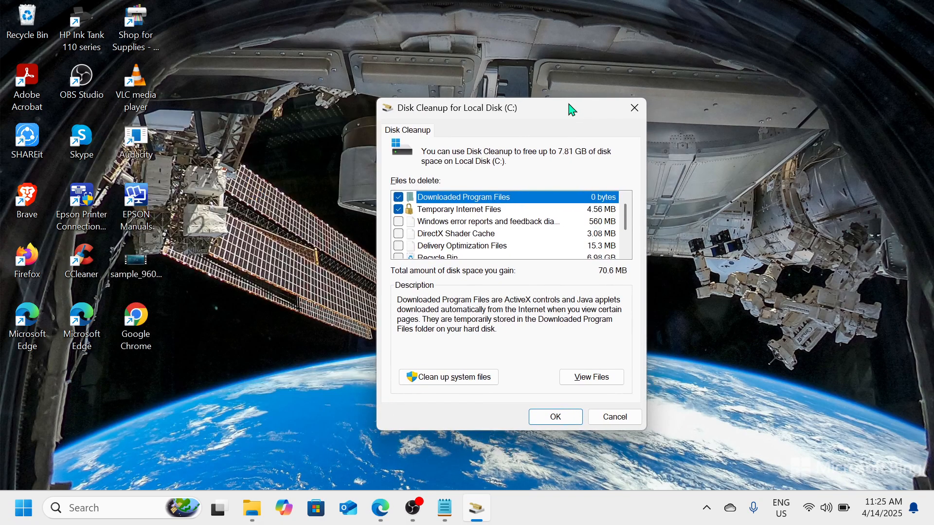
left_click(399, 224)
left_click(399, 234)
scroll(460, 207, "down", 1)
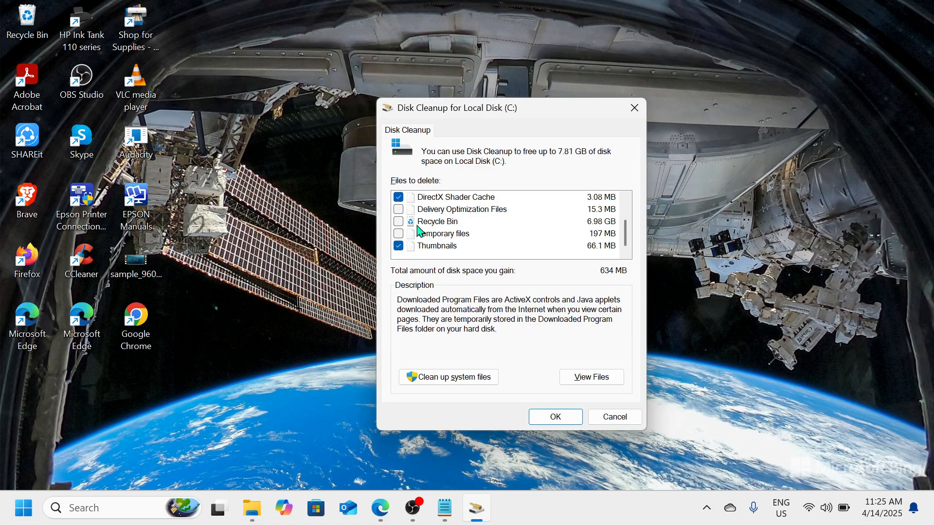
left_click(399, 211)
left_click(574, 420)
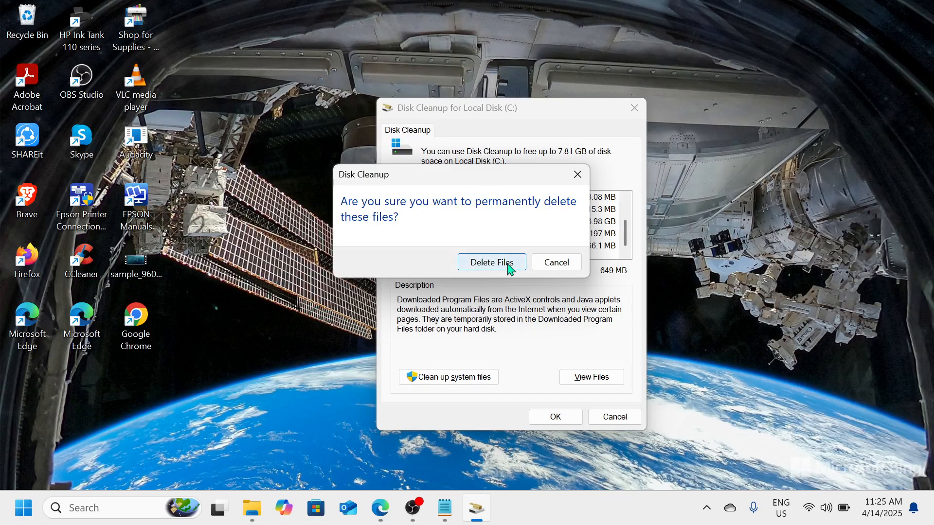
left_click(573, 183)
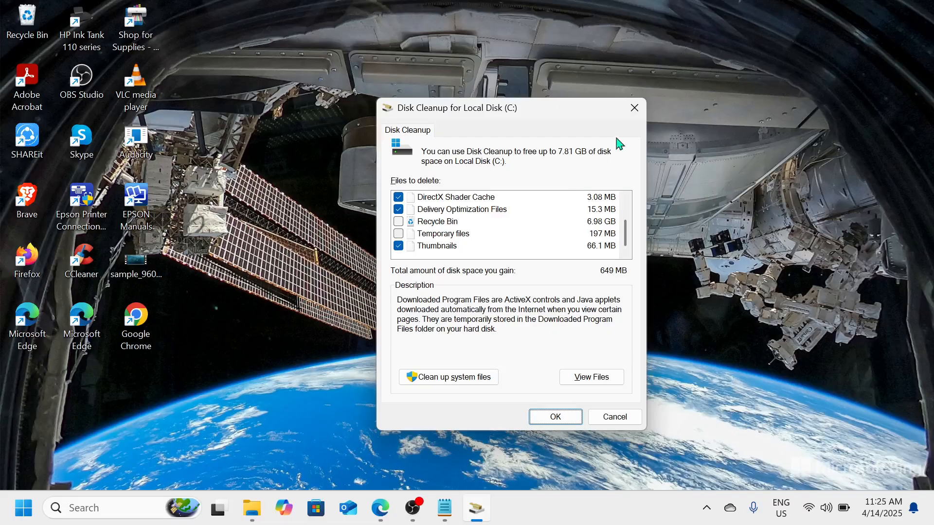
left_click(633, 108)
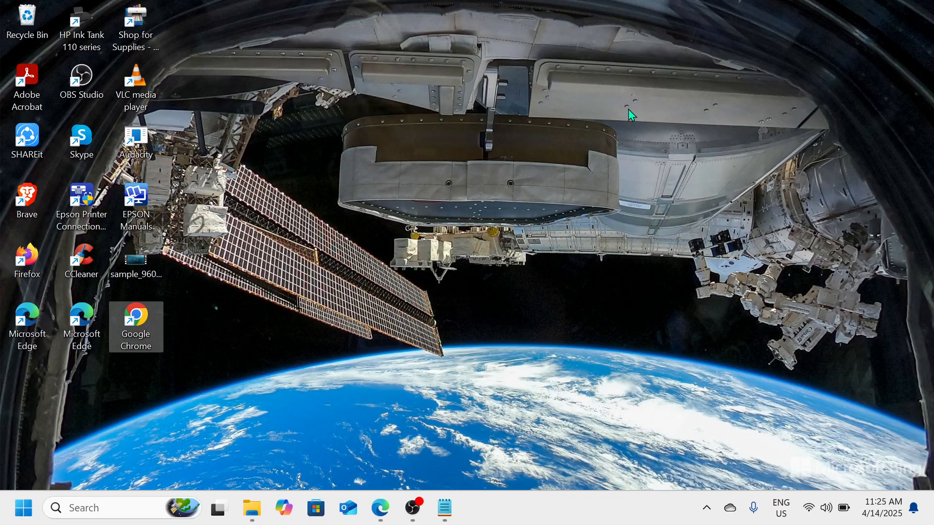
- Run appwiz.cpl to open the Programs and Features list of installed programs
key("super+r")
type("a")
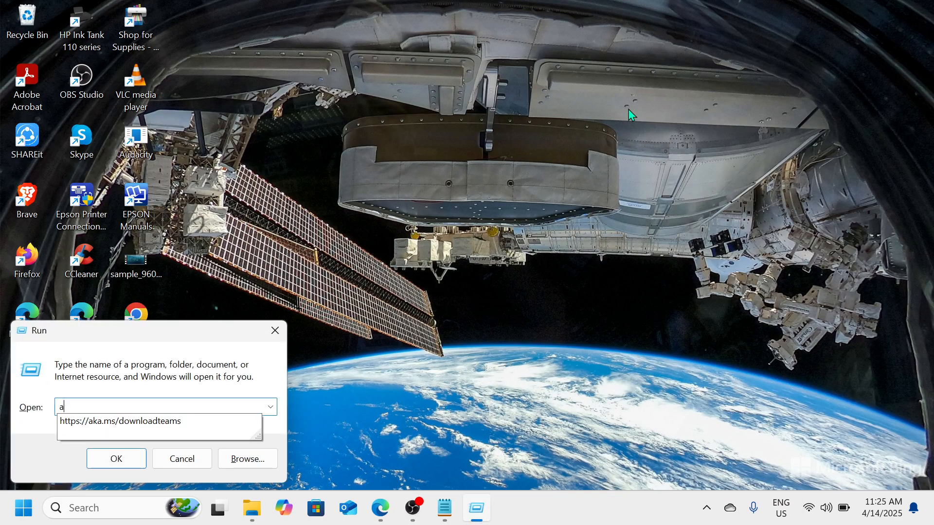
type("ppw")
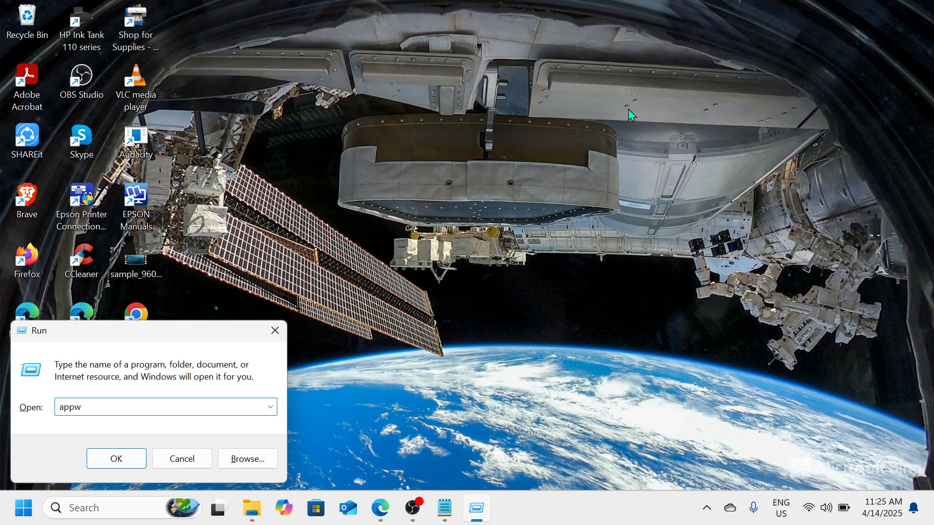
type("iz.cpl")
key("Return")
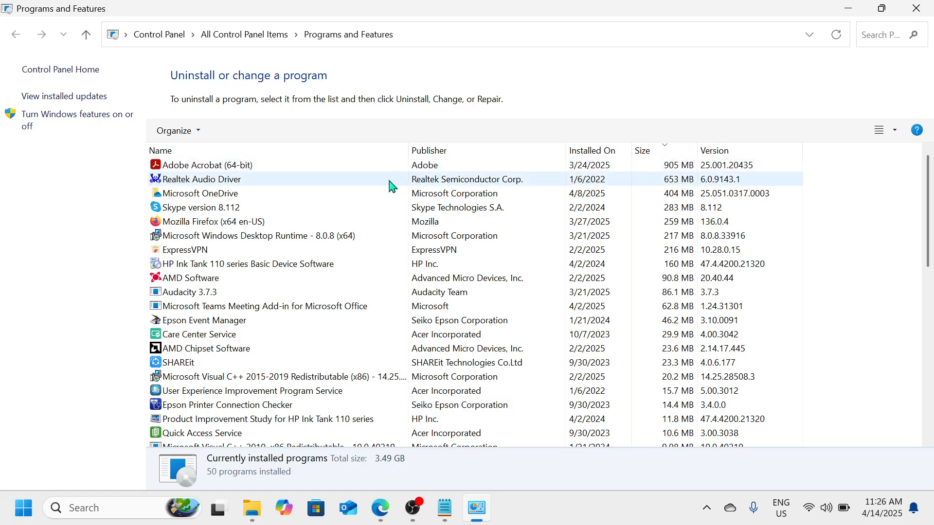
- View the available actions for HP Ink Tank 110 series Basic Device Software without choosing any, and close Programs and Features
right_click(326, 251)
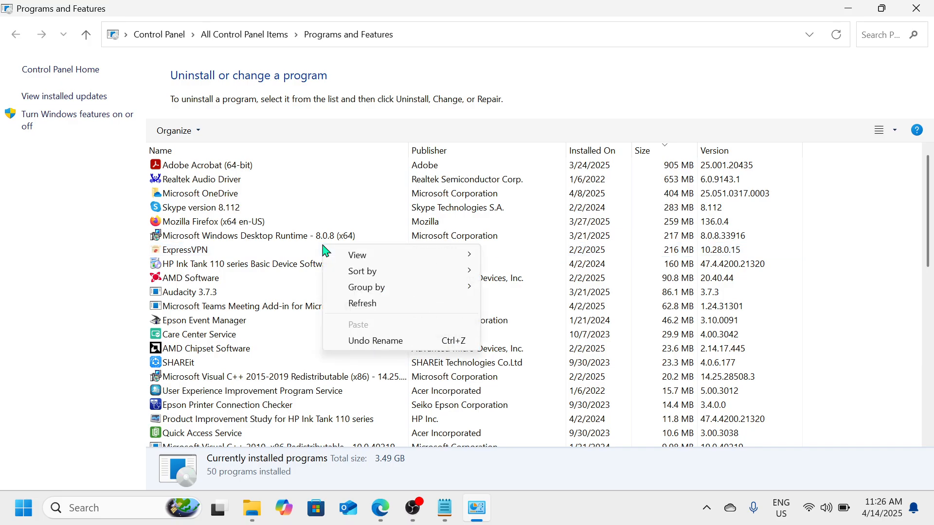
left_click(290, 263)
right_click(289, 263)
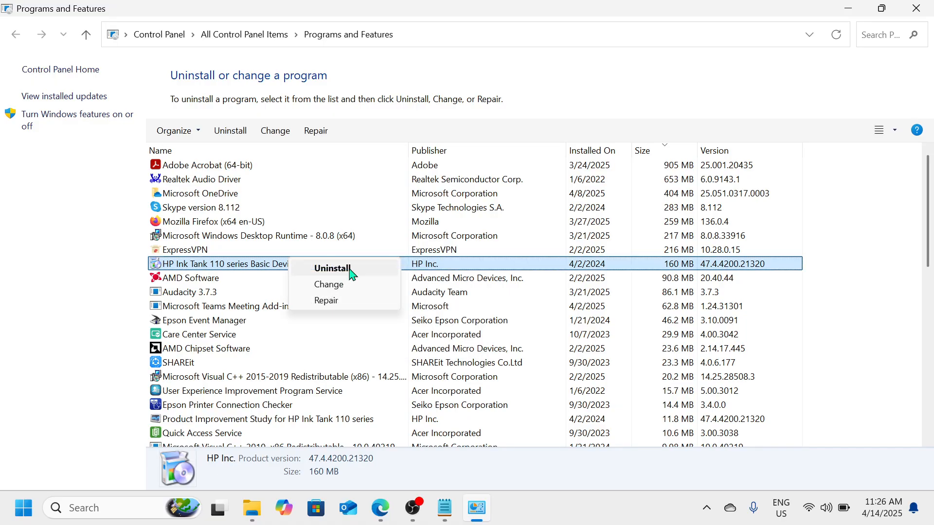
left_click(849, 346)
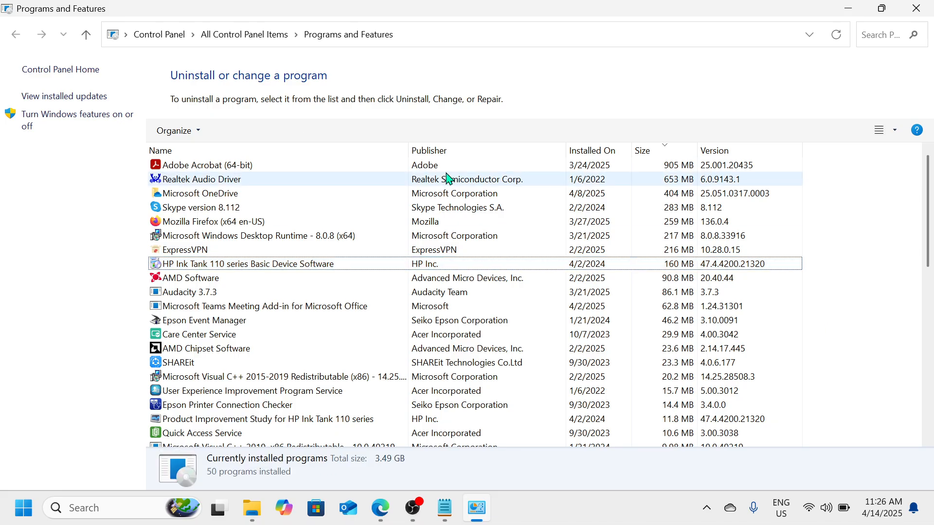
left_click(911, 19)
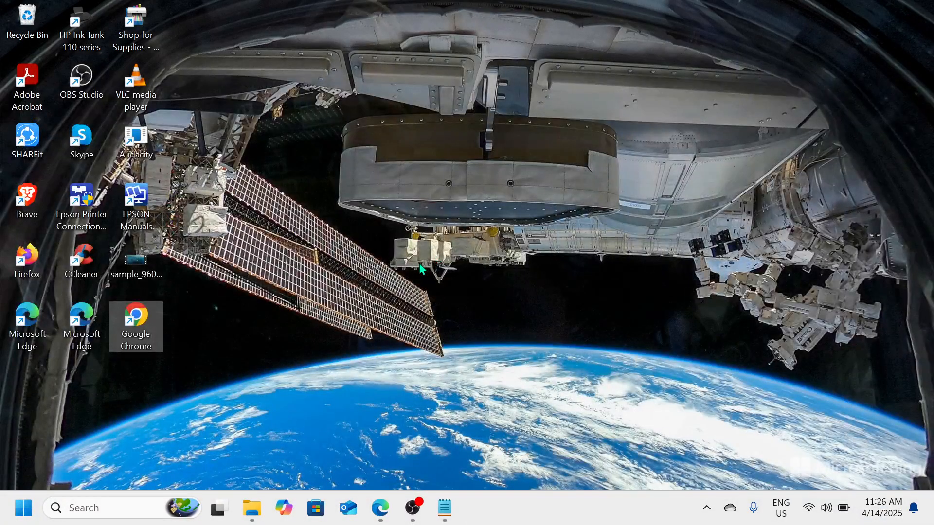
- Open the Windows Update page in Settings, review the update status and options, and close Settings
left_click(22, 516)
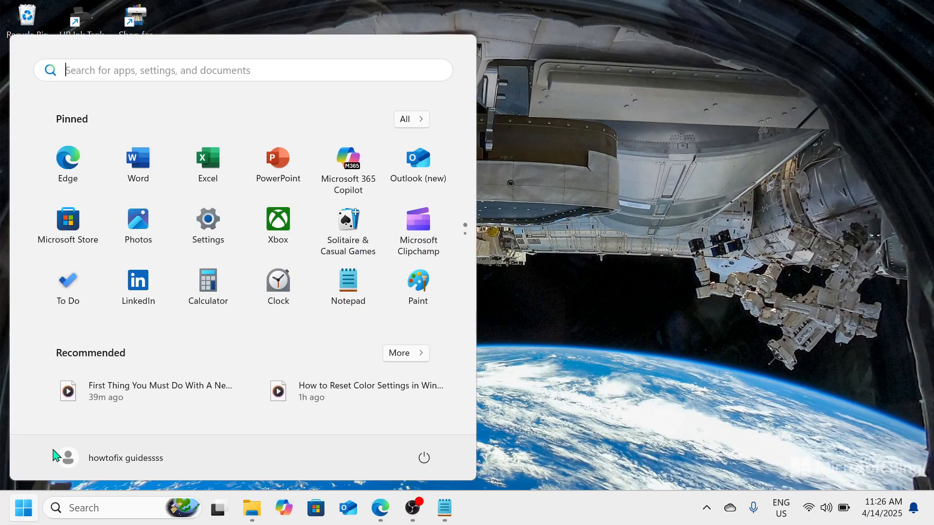
left_click(223, 220)
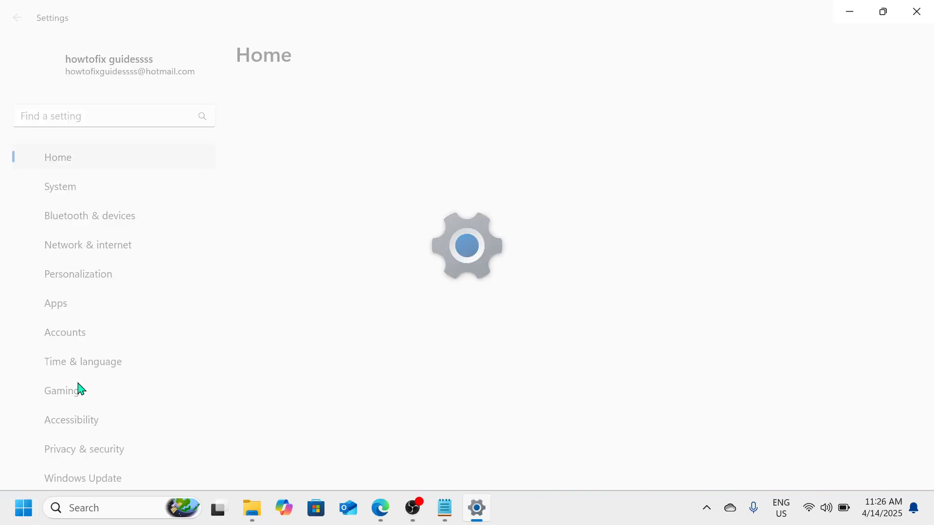
scroll(77, 388, "down", 1)
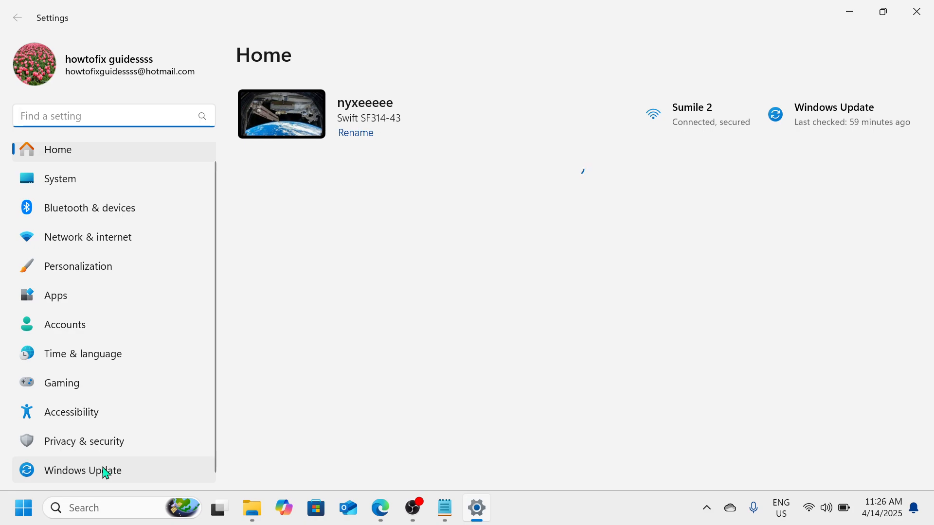
left_click(142, 474)
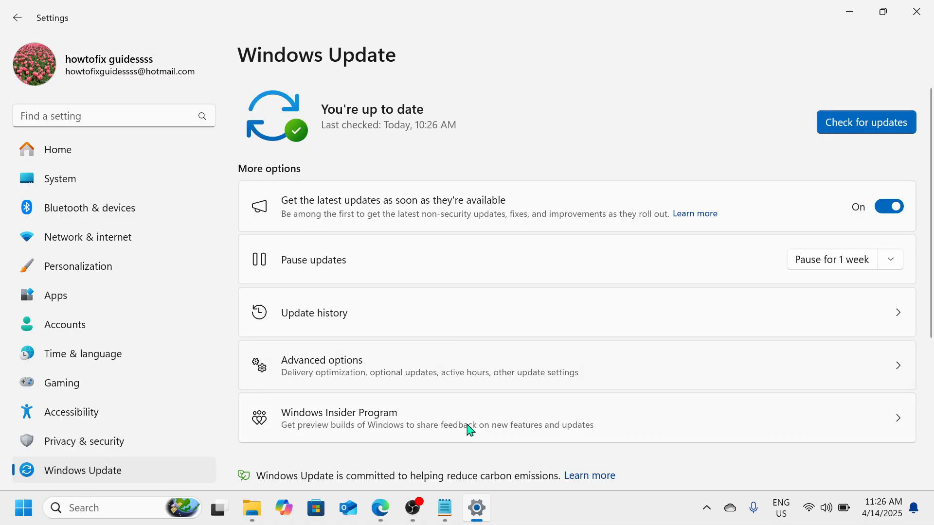
left_click(413, 509)
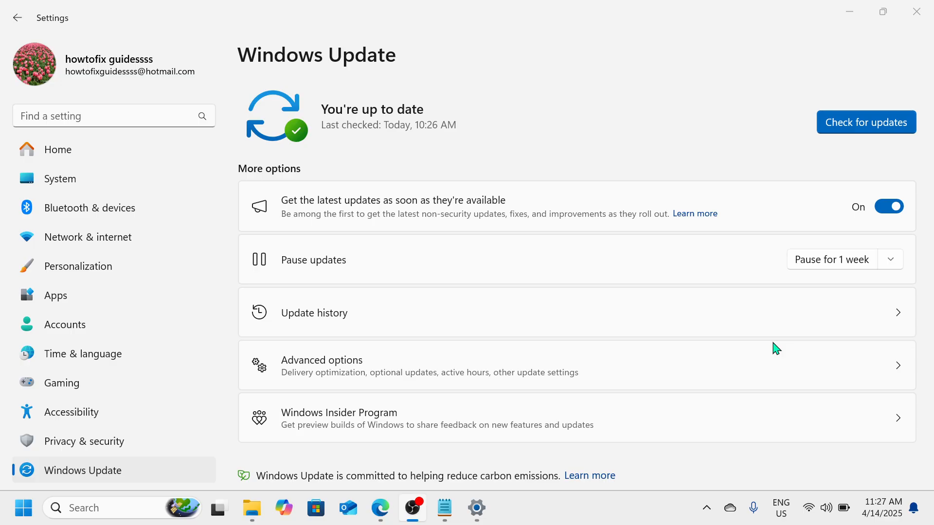
left_click(917, 12)
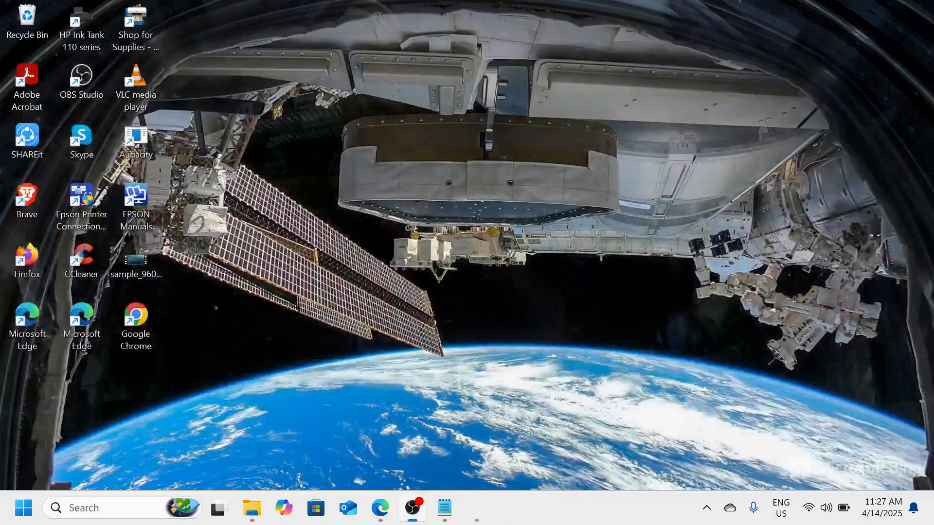